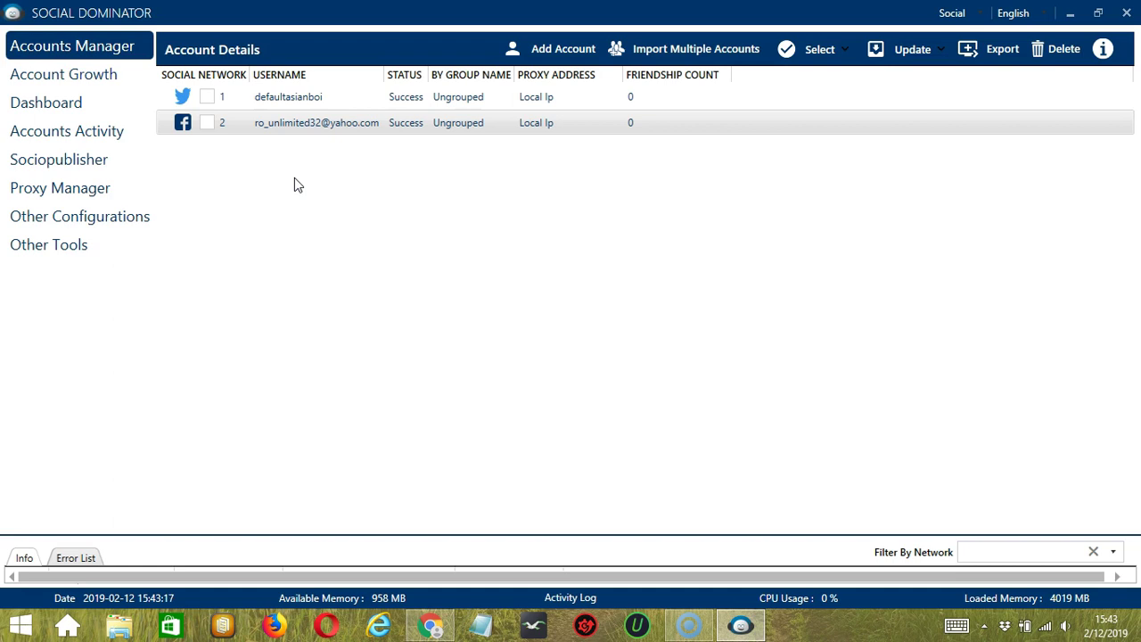
- Open Go to Tools for the Facebook account from its Accounts Manager context menu
right_click(277, 132)
click(188, 219)
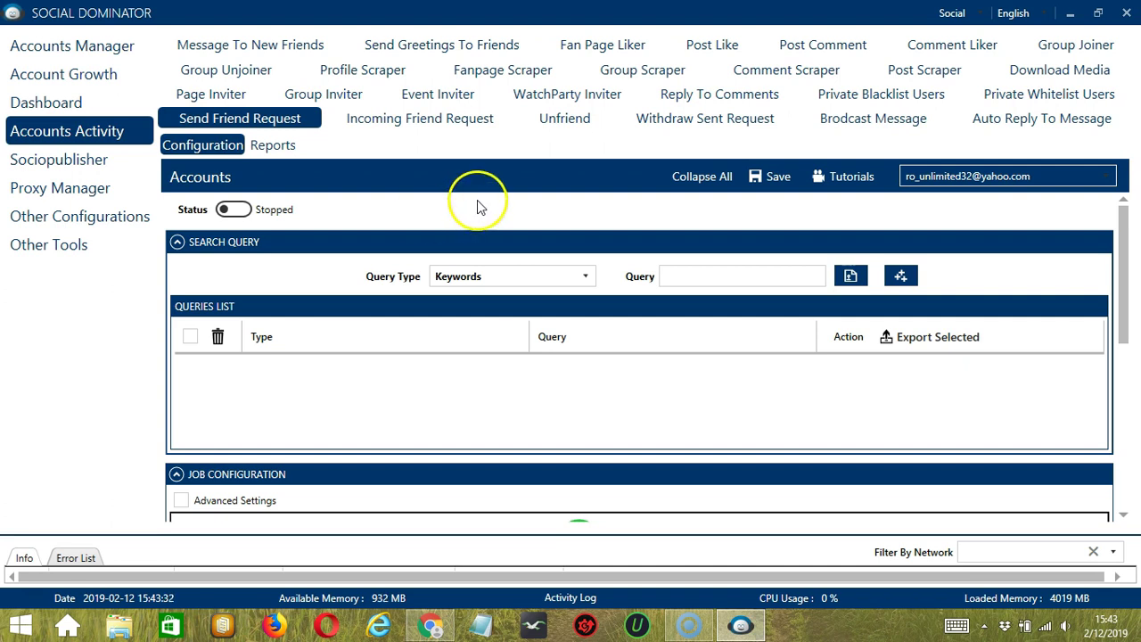
- Switch to the Post Like configuration and scroll to its post-source options
click(705, 49)
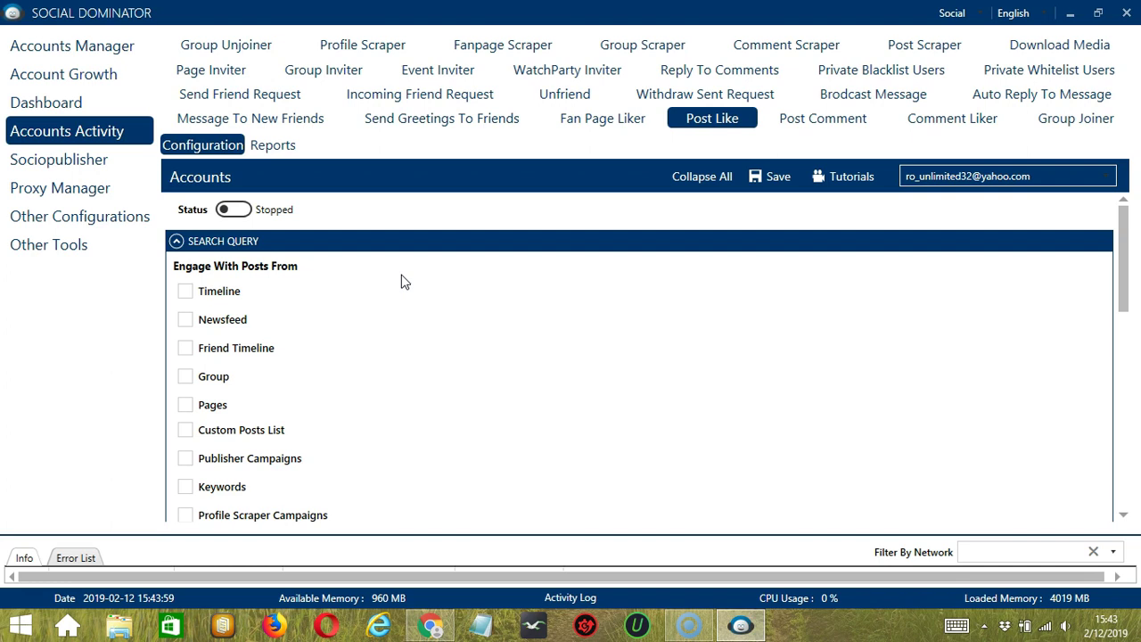
scroll(401, 282, down, 1)
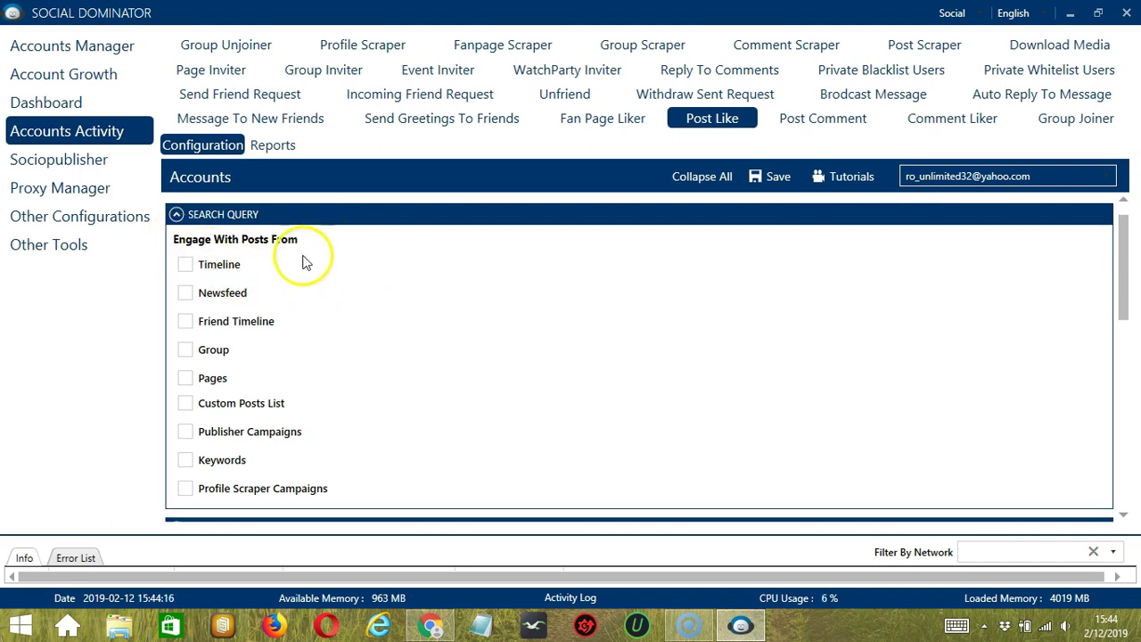
- Tick Timeline, Newsfeed and Friend Timeline as Post Like sources
click(185, 265)
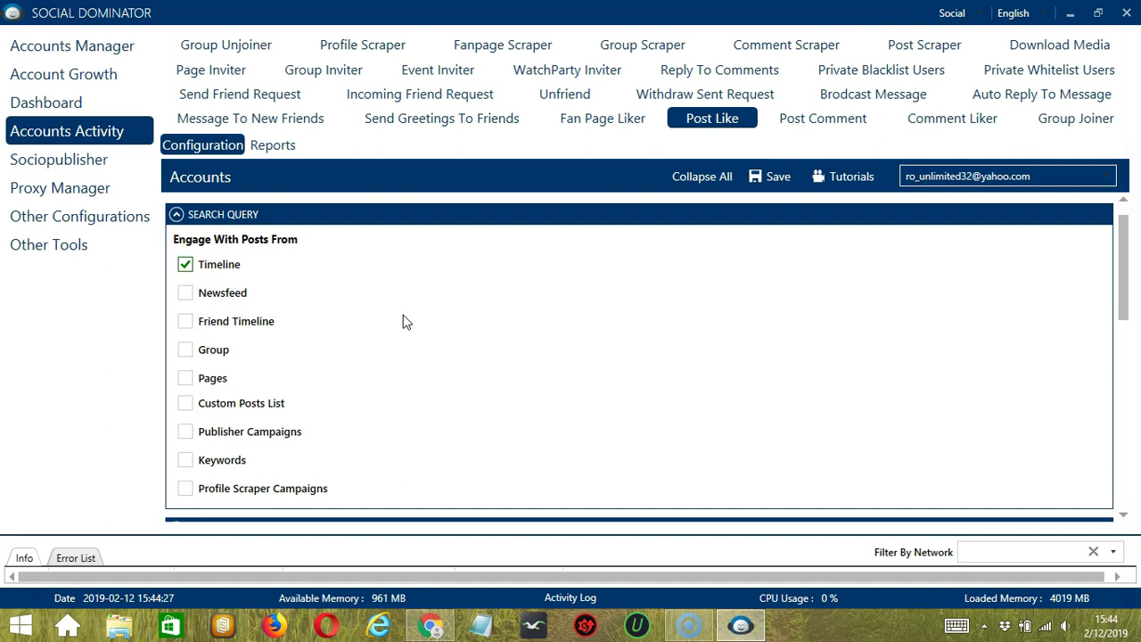
click(186, 294)
click(185, 323)
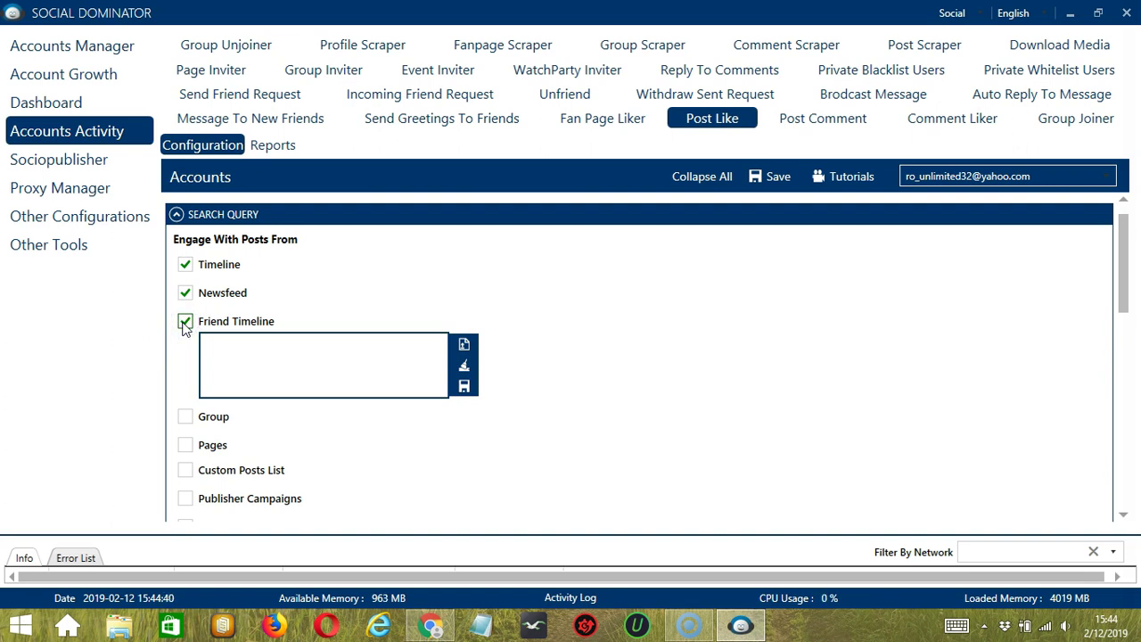
click(241, 348)
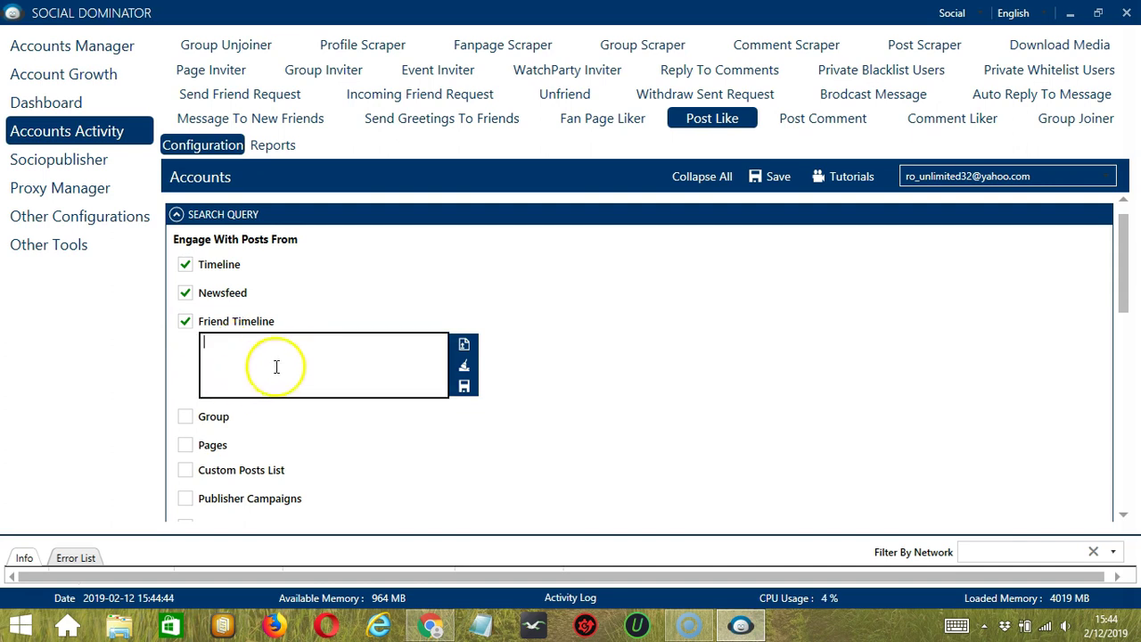
click(254, 45)
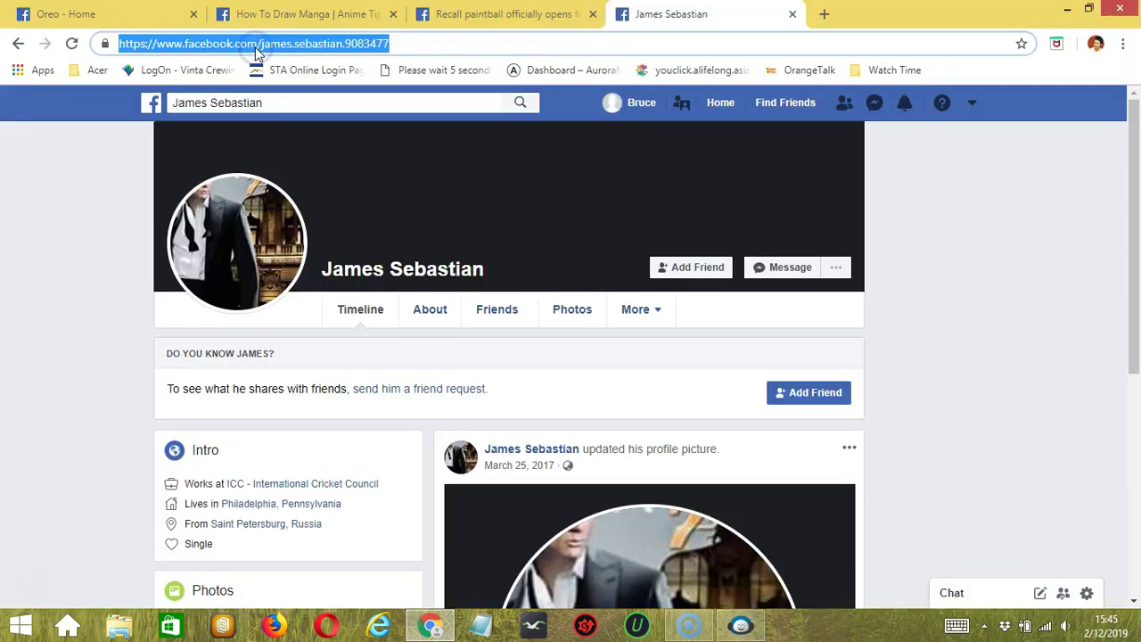
- Paste the friend's Facebook profile URL from Chrome into the Friend Timeline box
click(216, 50)
click(740, 624)
click(385, 394)
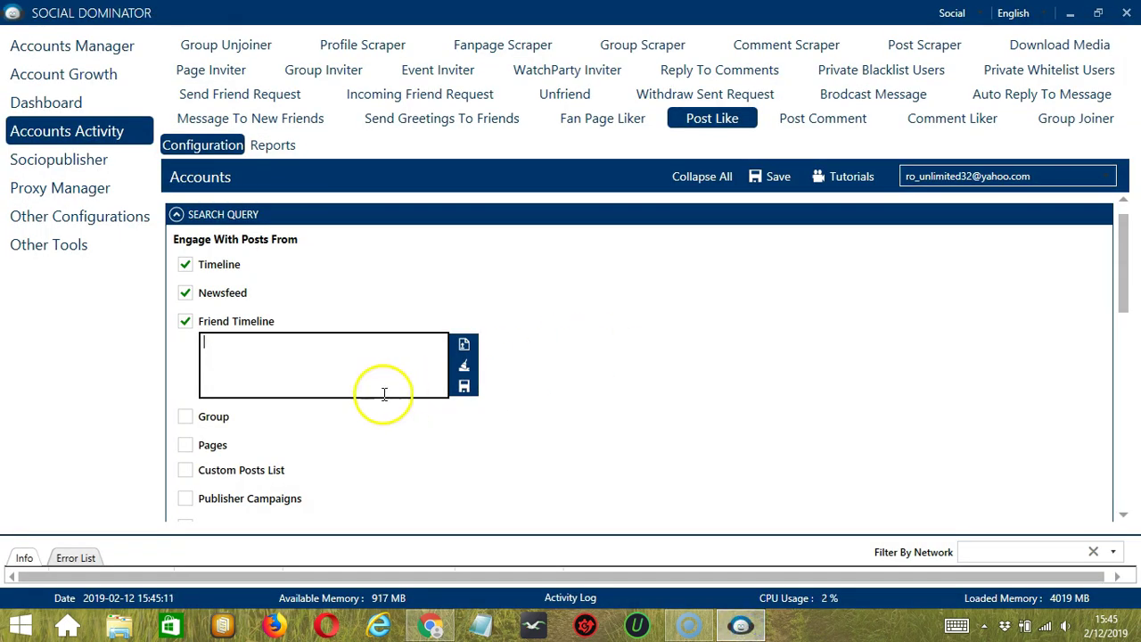
text(https://www.facebook.com/james.sebastian.9083477)
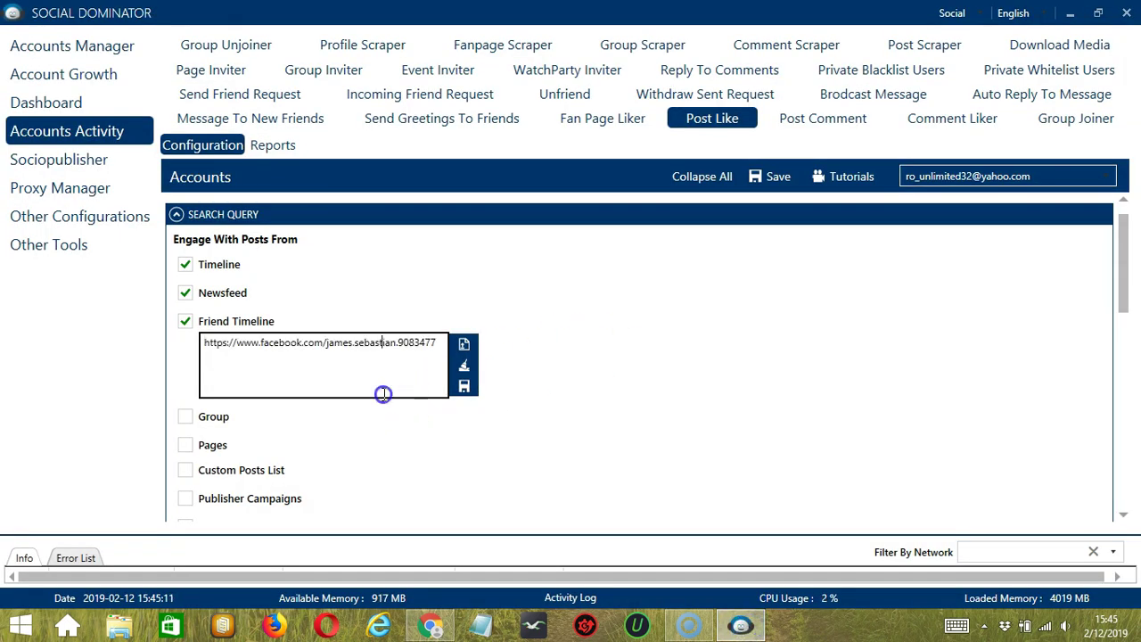
- Try Clear All and Import on the Friend Timeline list, cancelling the file picker
click(465, 366)
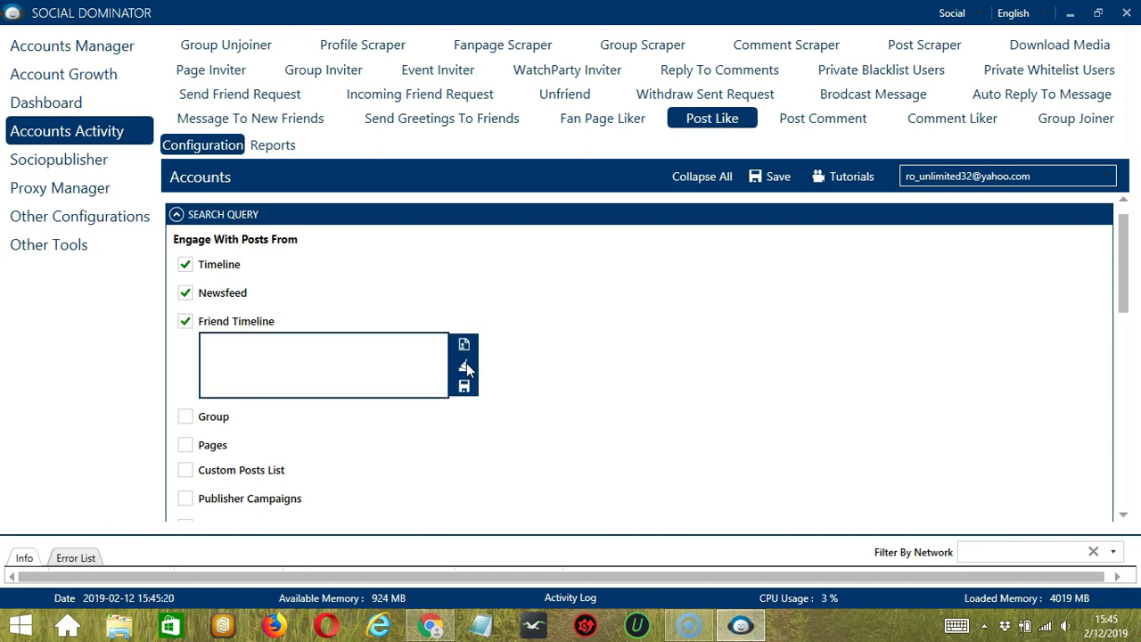
click(464, 345)
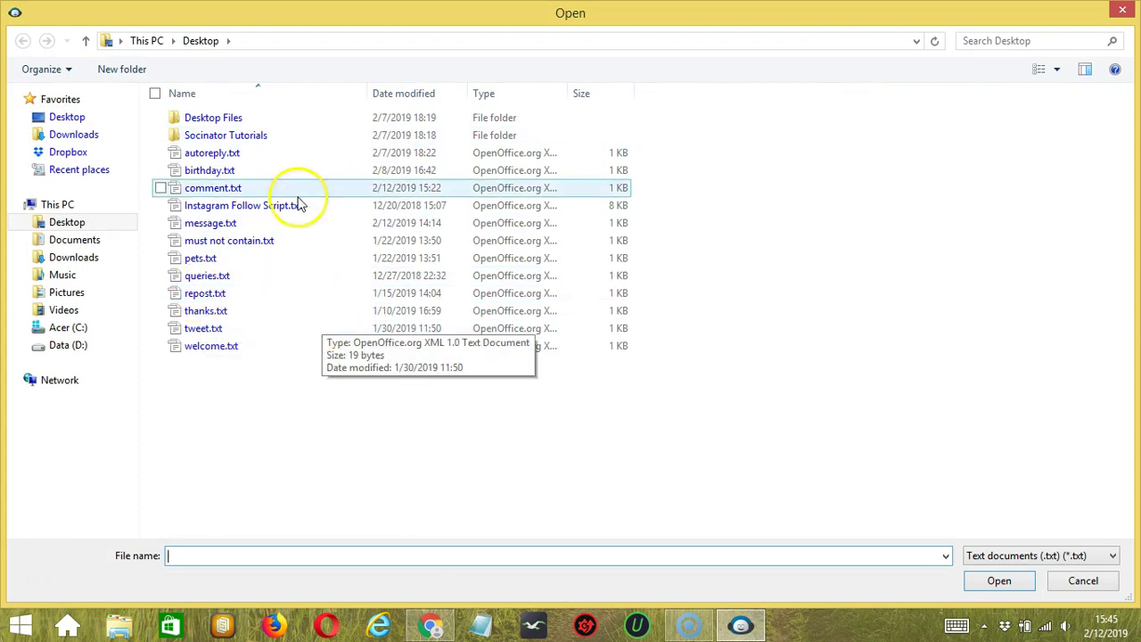
click(1075, 587)
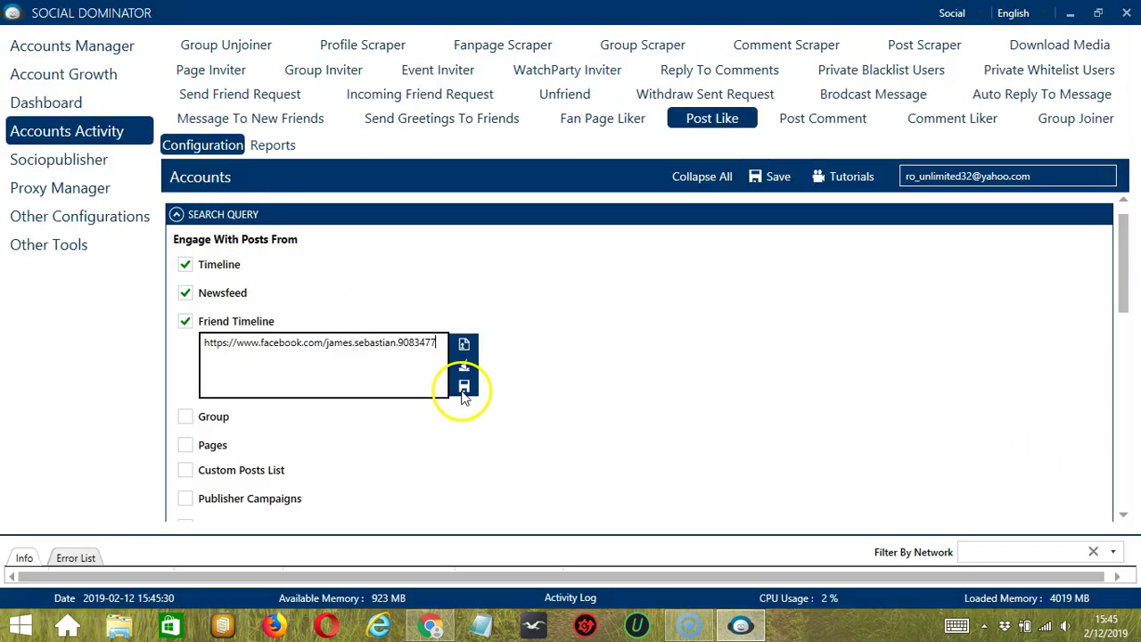
scroll(481, 392, down, 2)
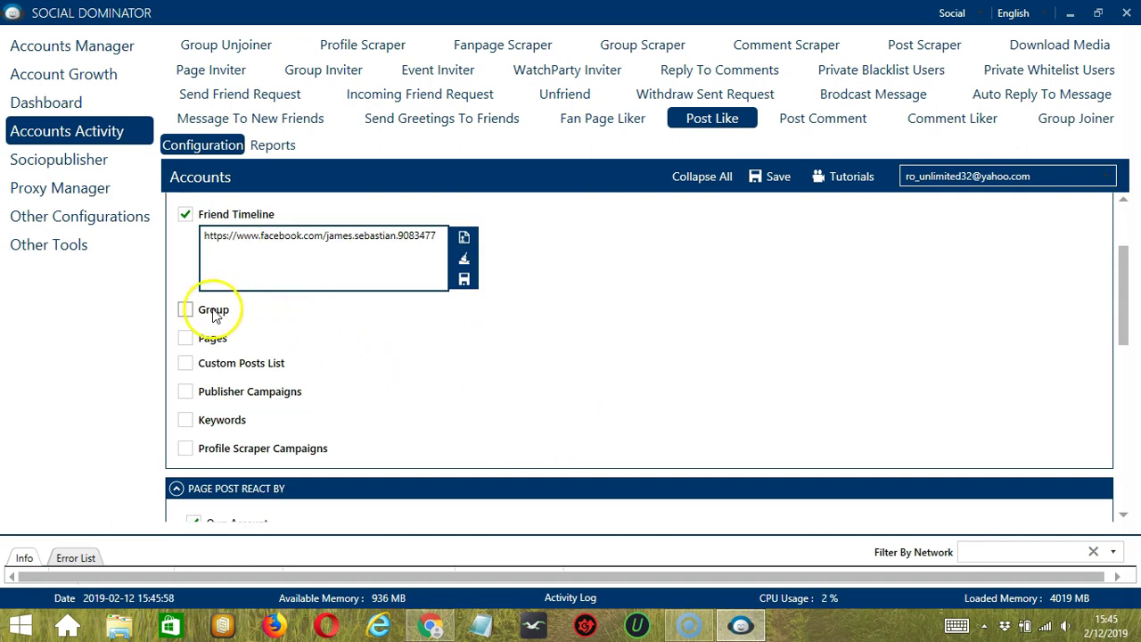
- Tick Group with the manga group's Facebook URL pasted in, then tick Pages
click(213, 311)
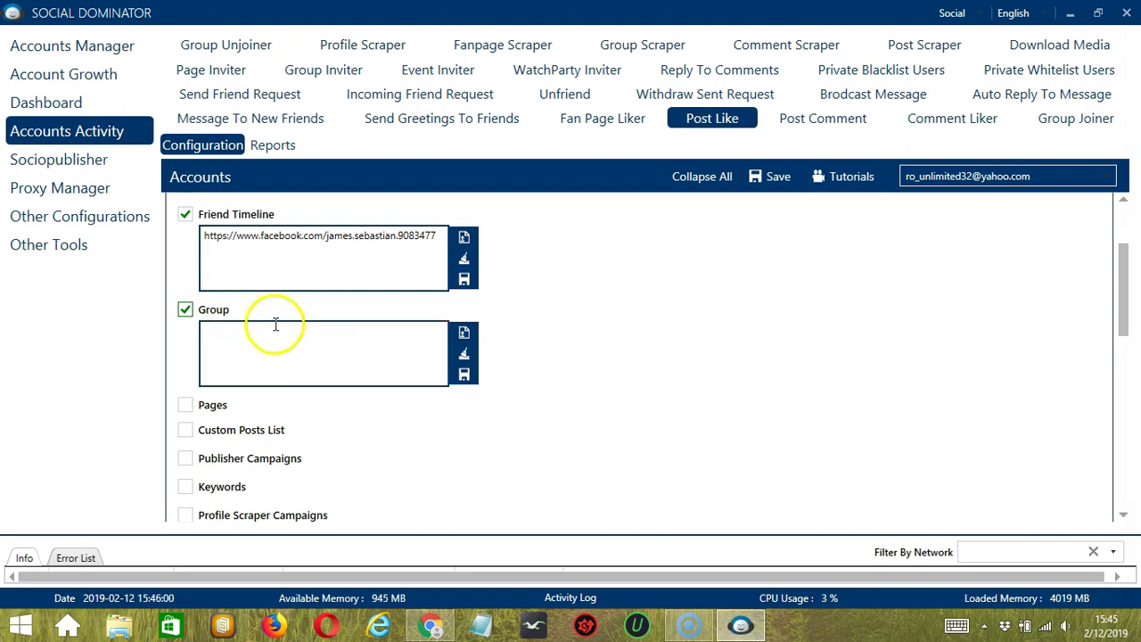
click(432, 628)
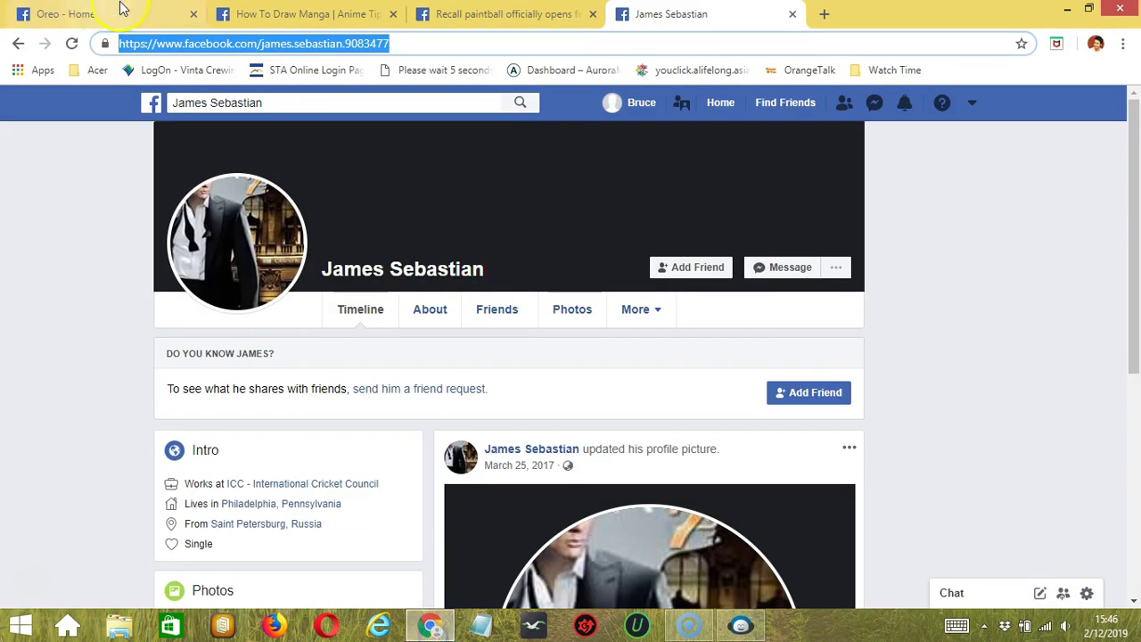
click(297, 14)
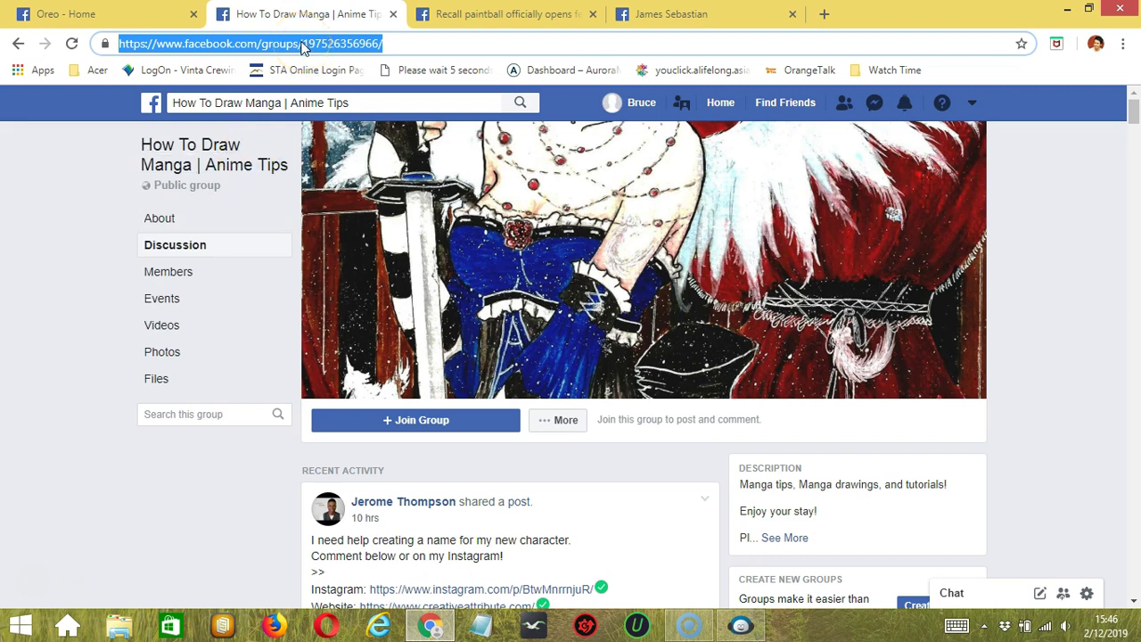
click(741, 627)
click(262, 361)
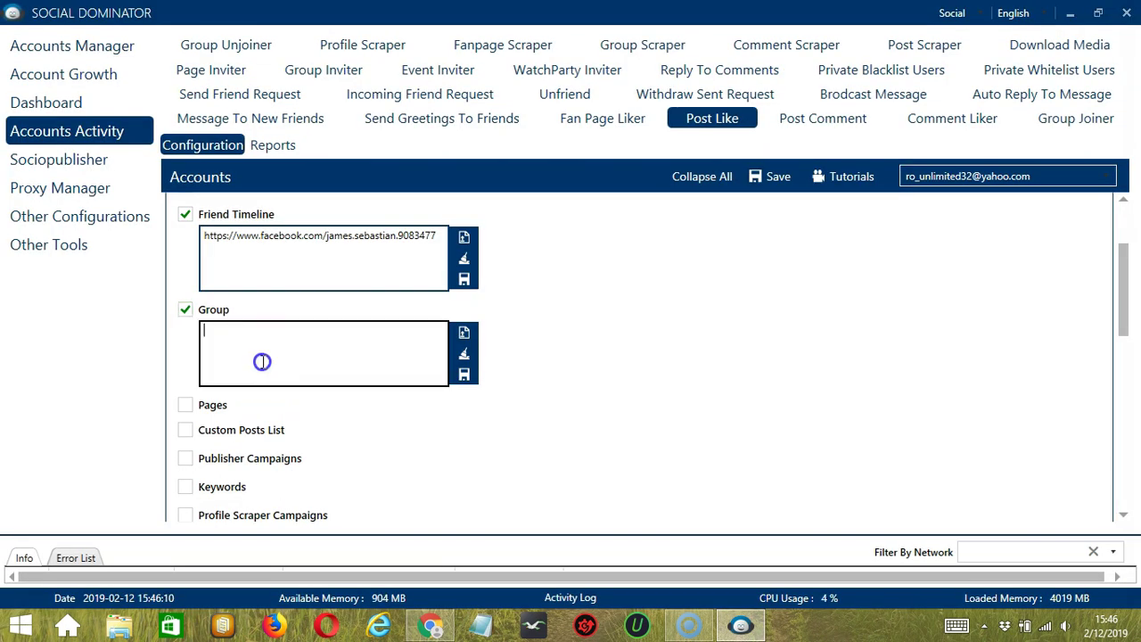
key(ctrl+v)
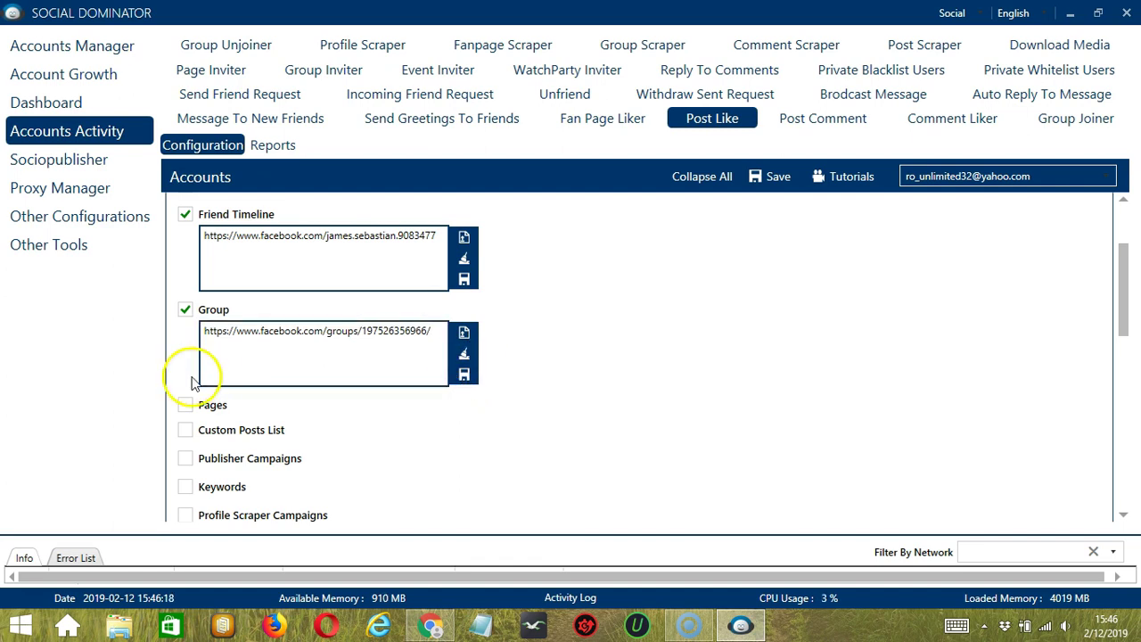
click(184, 405)
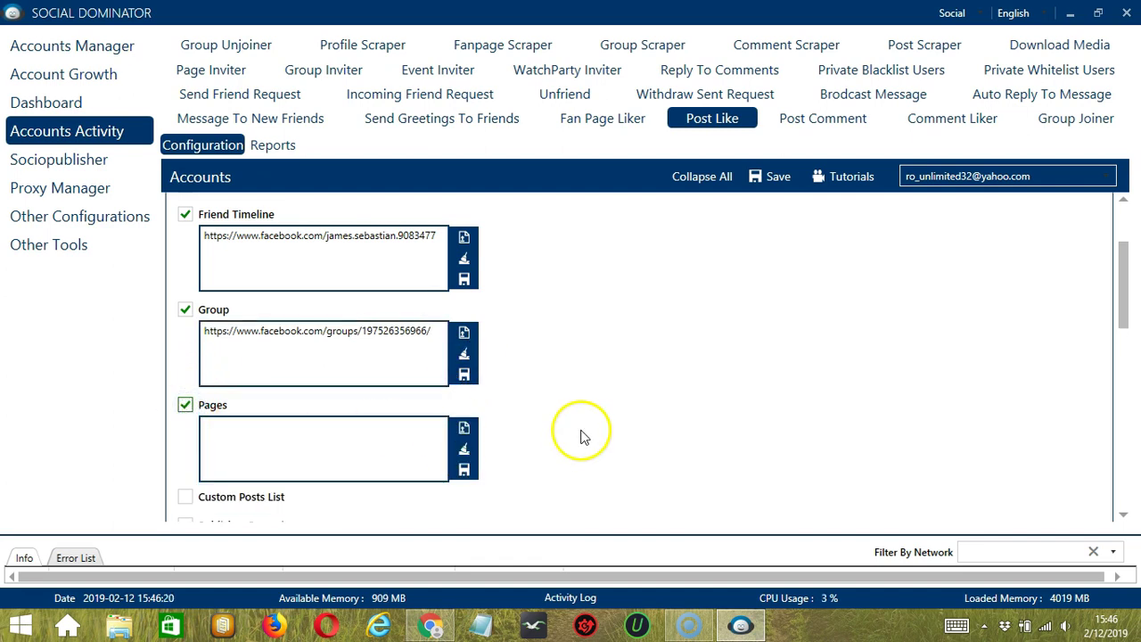
click(455, 628)
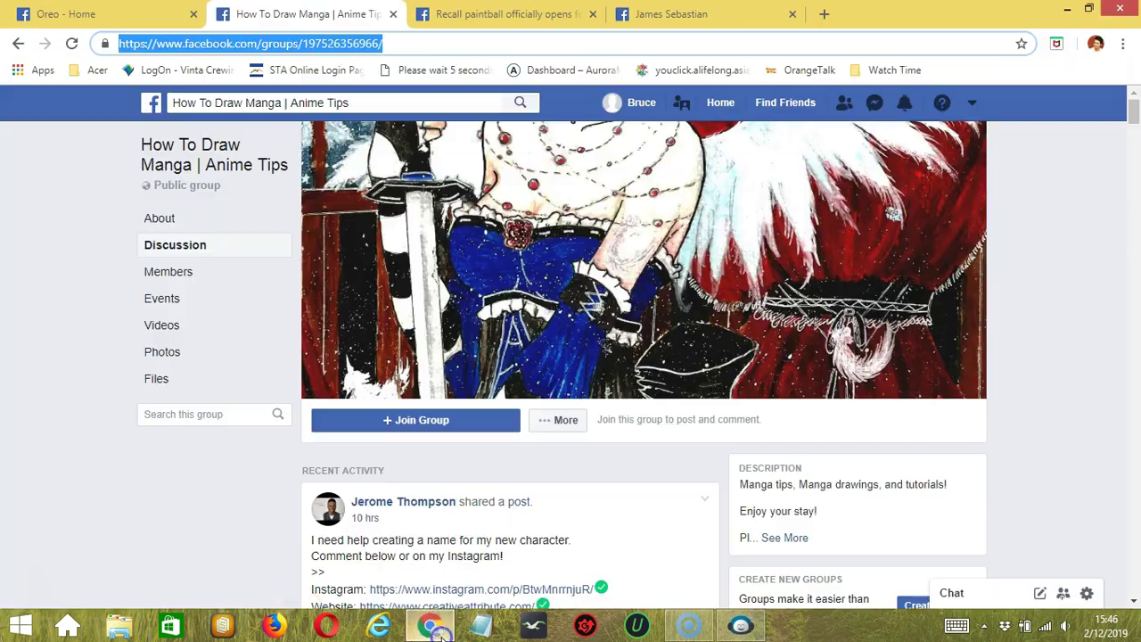
click(73, 12)
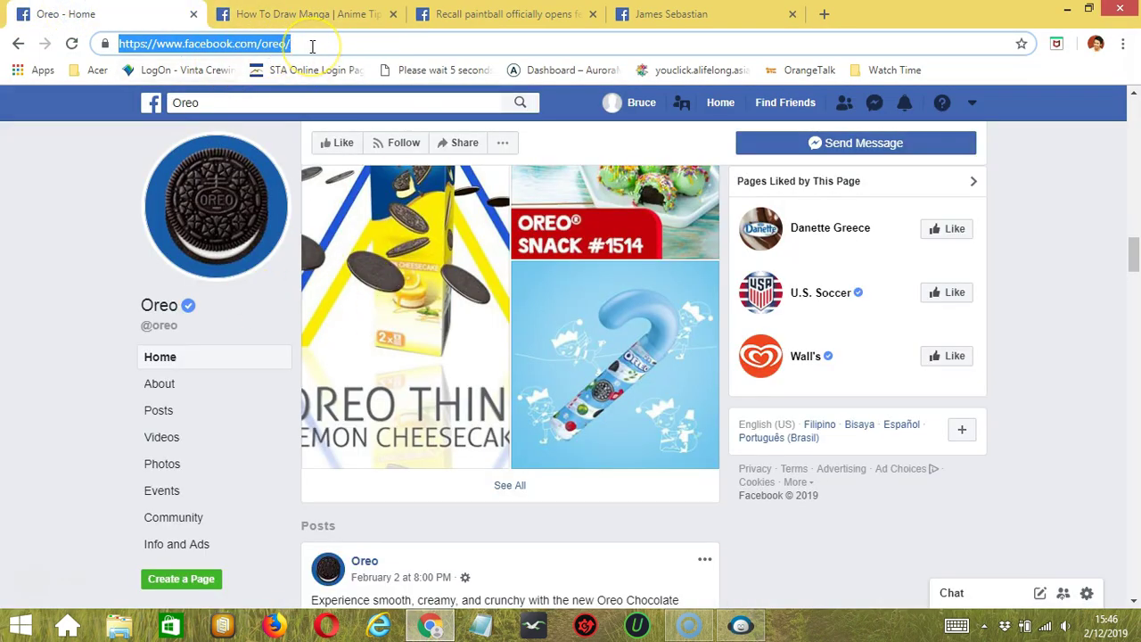
click(740, 624)
click(263, 444)
text(https://www.facebook.com/oreo/)
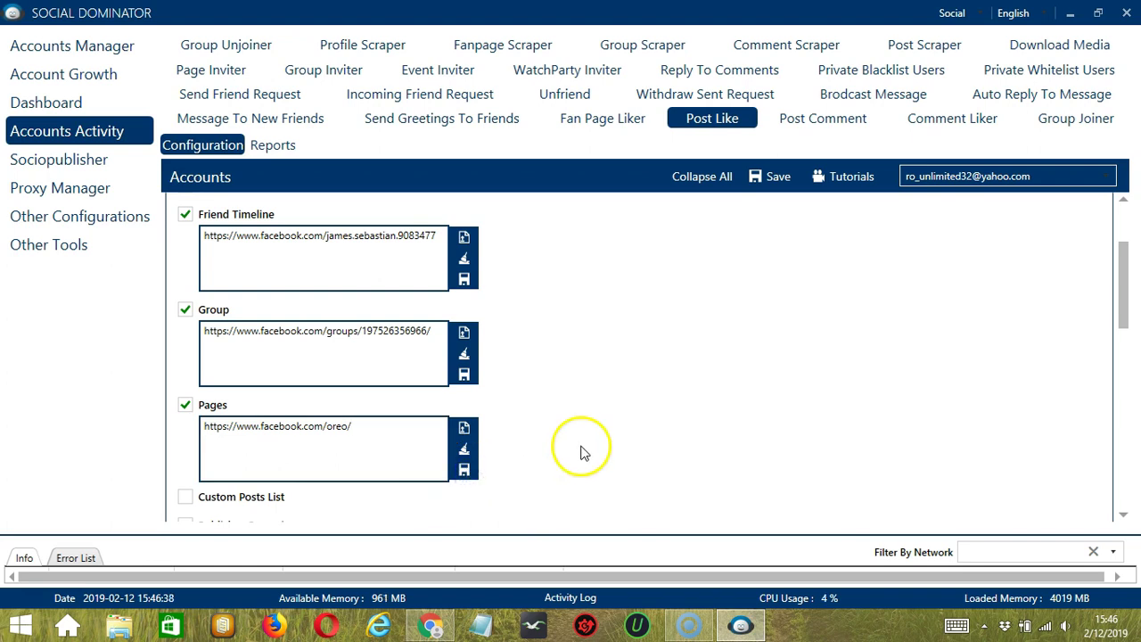
scroll(580, 452, down, 3)
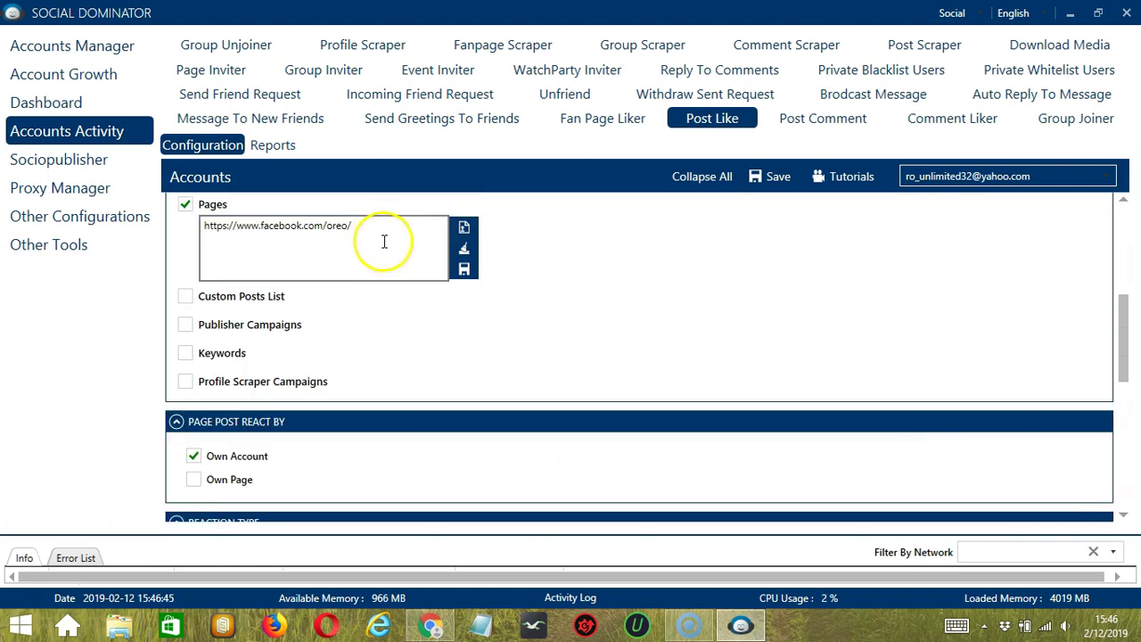
- Tick Custom Posts List and copy an Oreo post's link from Facebook
click(185, 297)
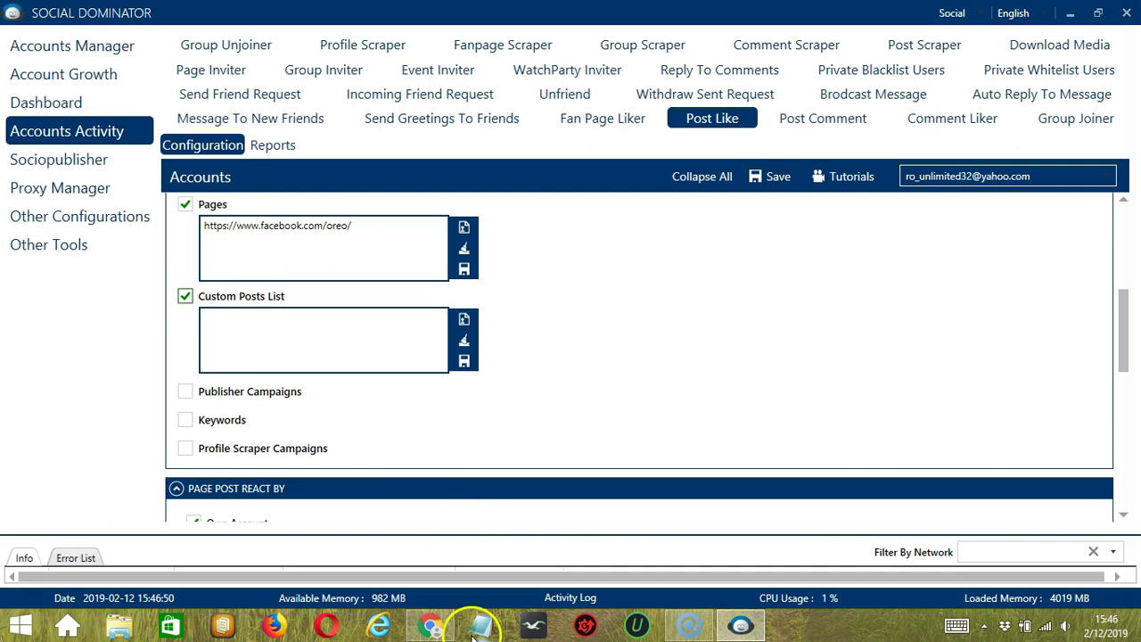
click(426, 624)
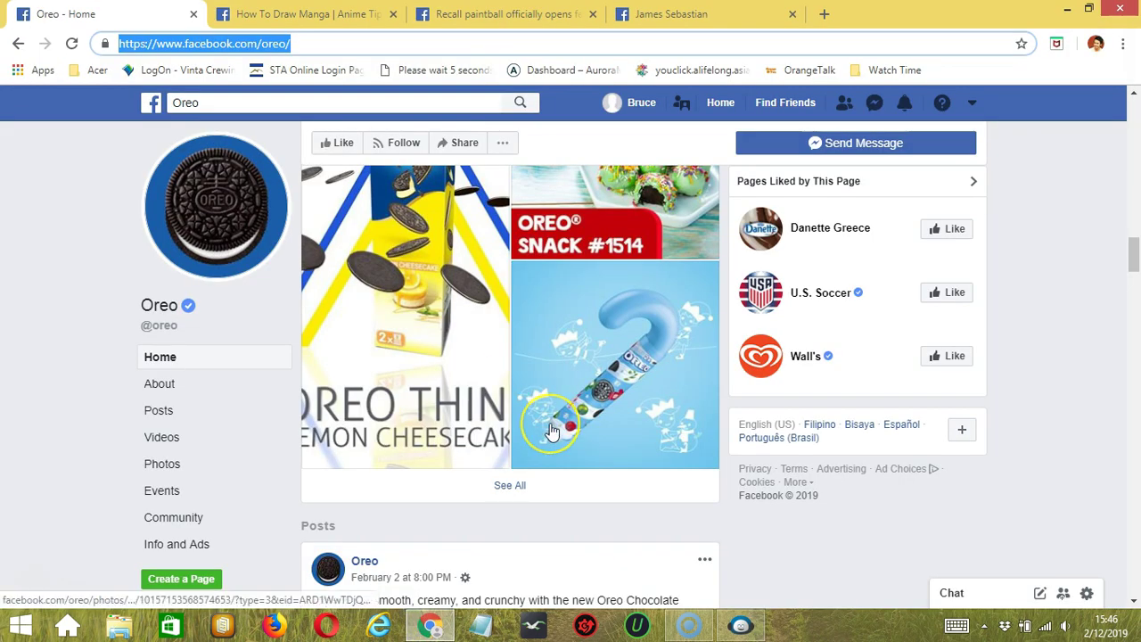
scroll(552, 431, down, 4)
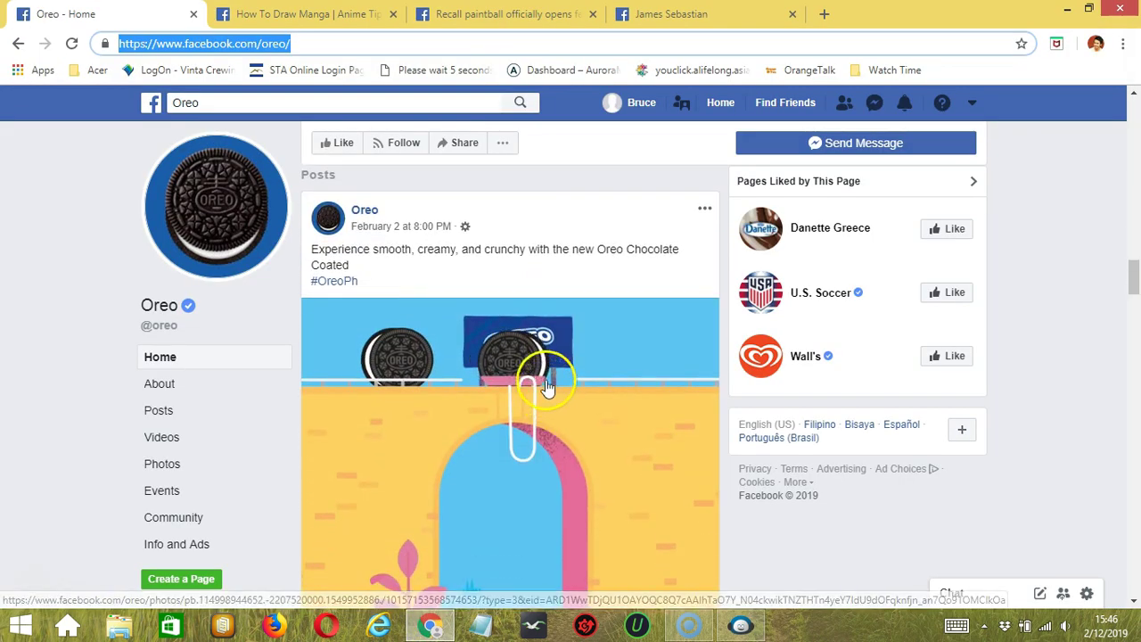
scroll(547, 385, down, 2)
click(644, 599)
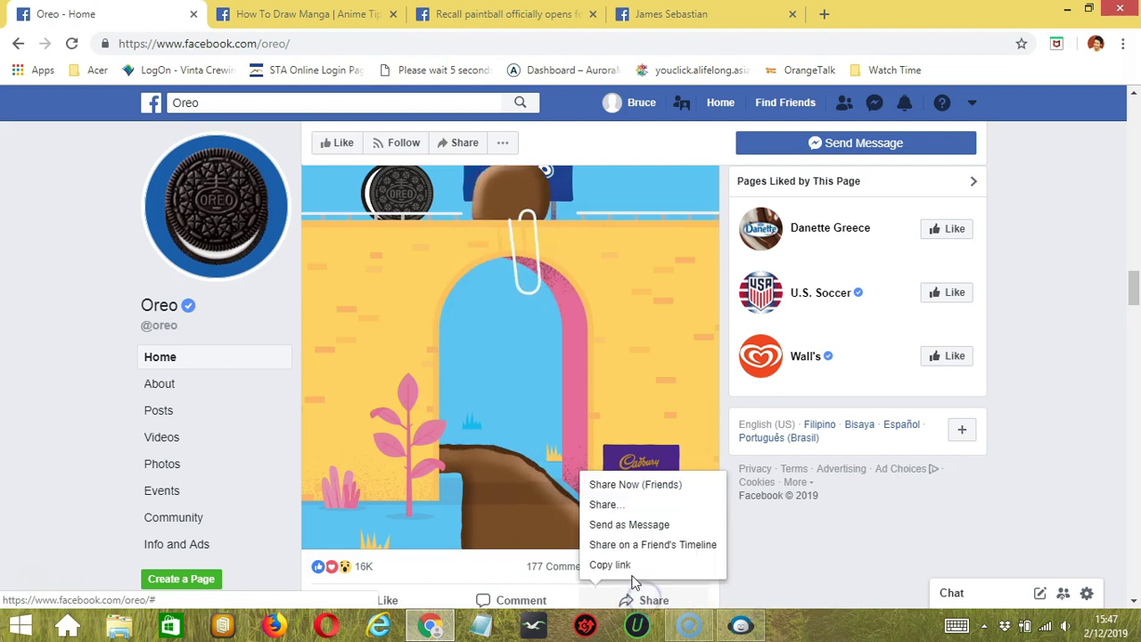
click(611, 565)
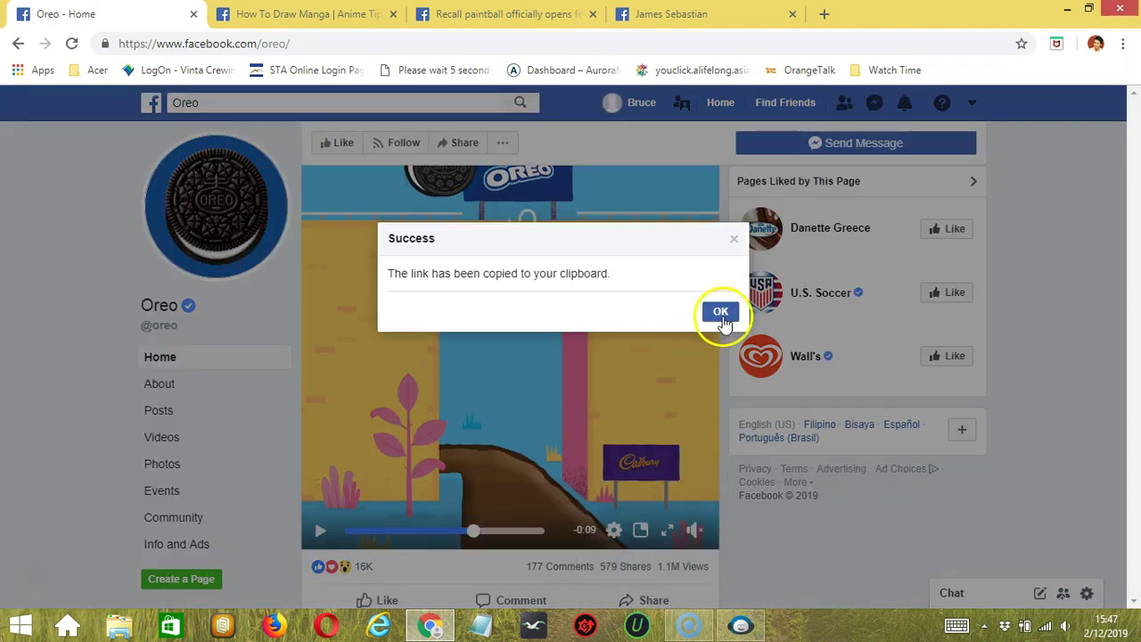
click(720, 313)
- Paste the Oreo post link into Custom Posts List, save it, and tick Publisher Campaigns
click(742, 621)
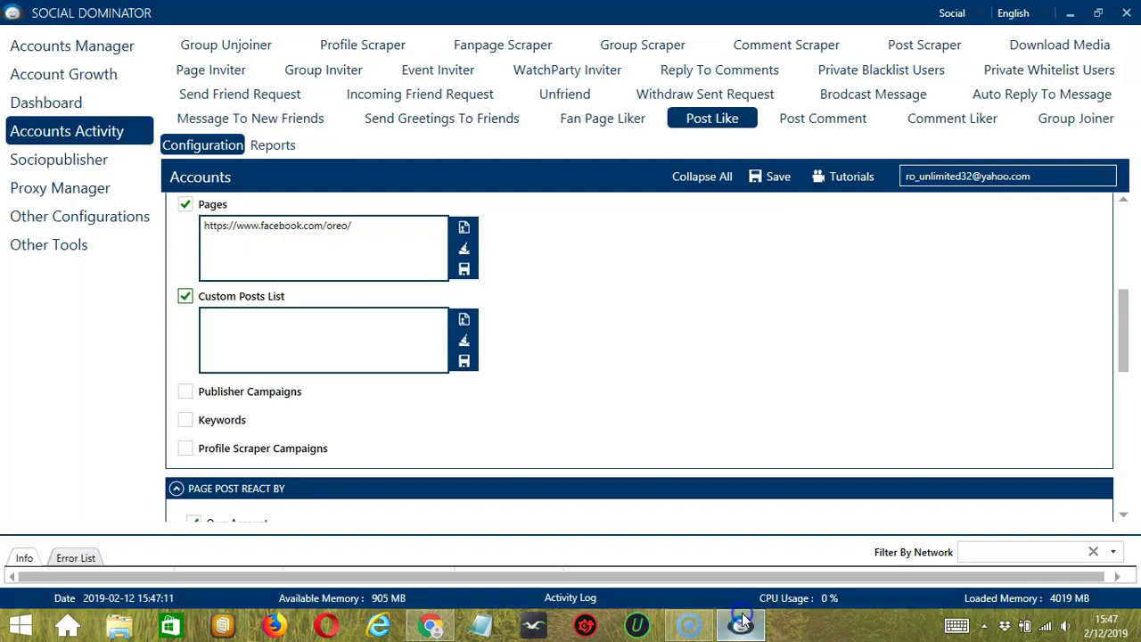
click(273, 329)
key(ctrl+v)
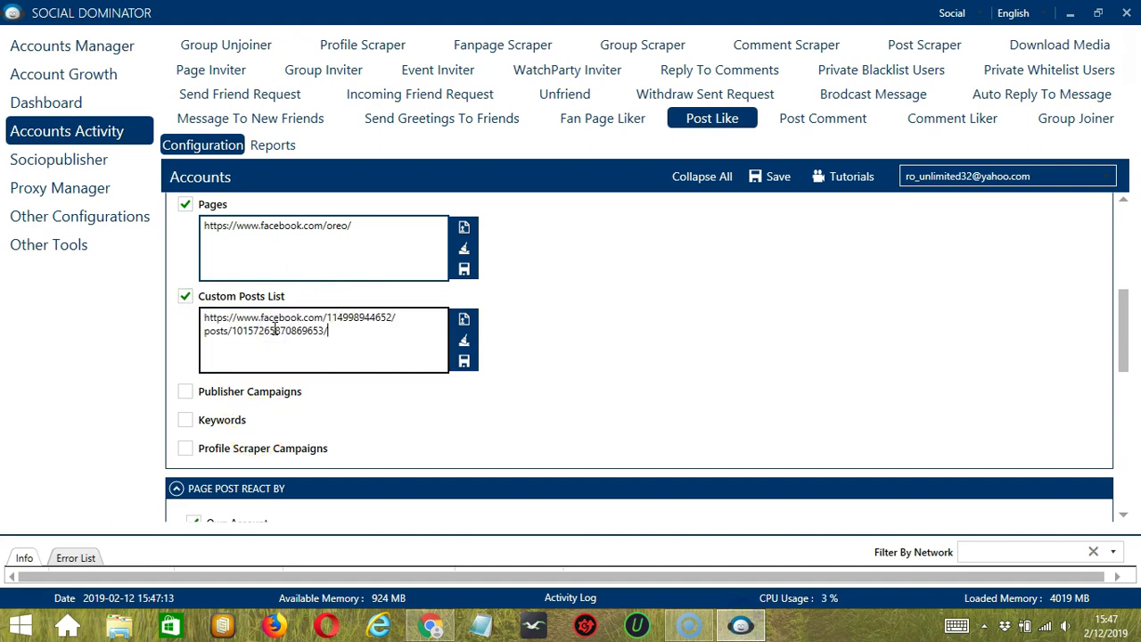
click(464, 361)
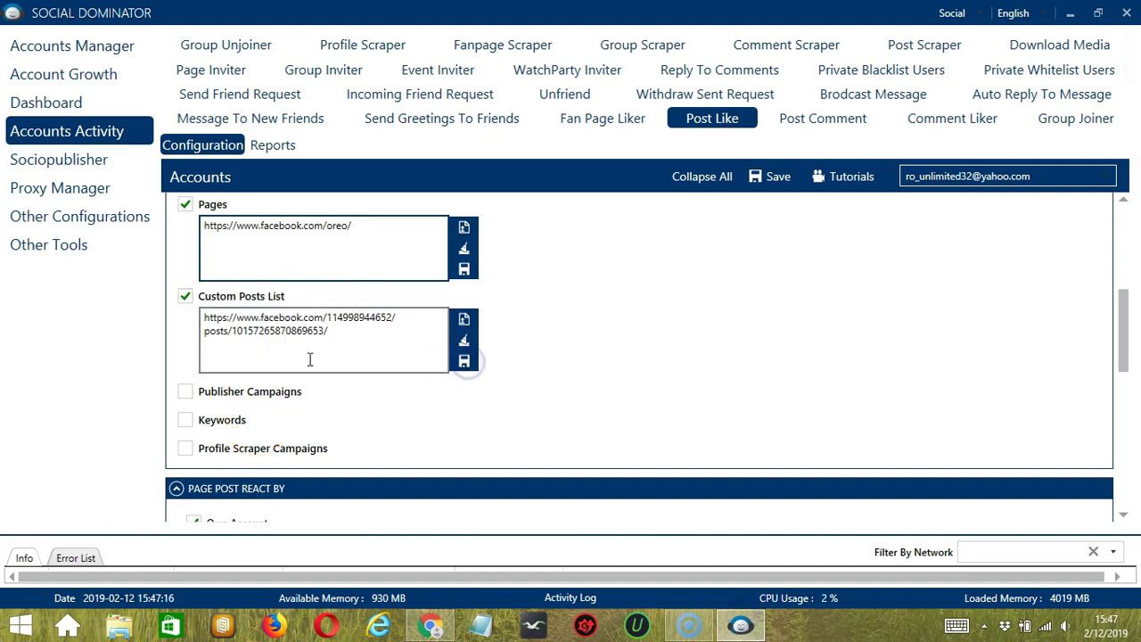
click(184, 391)
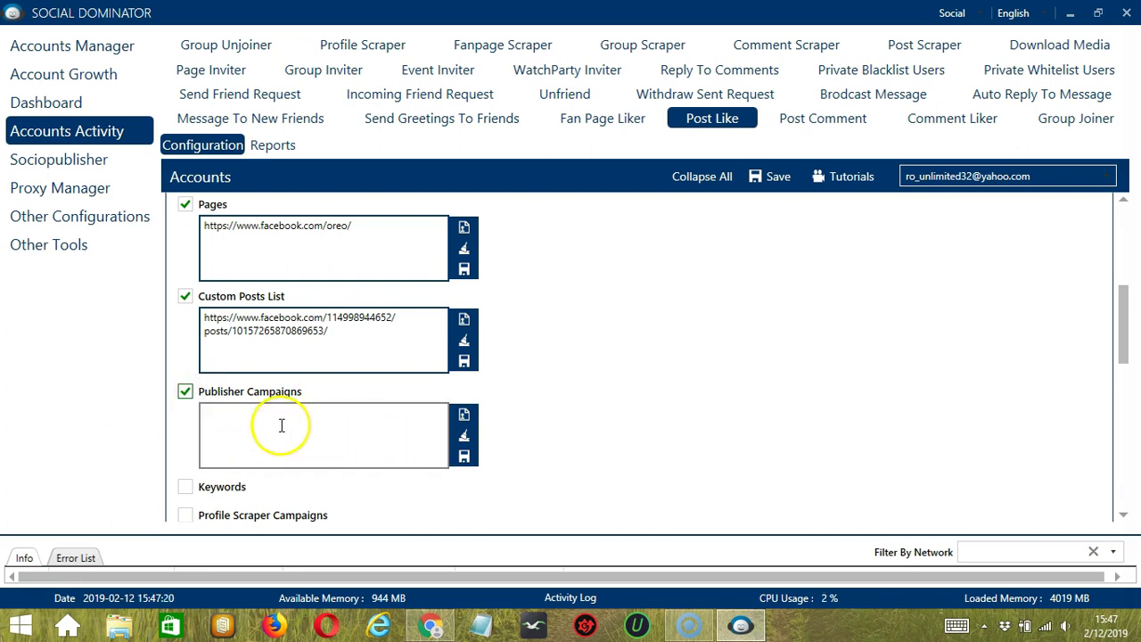
- Untick Publisher Campaigns and tick Keywords instead, focusing its empty box
click(347, 415)
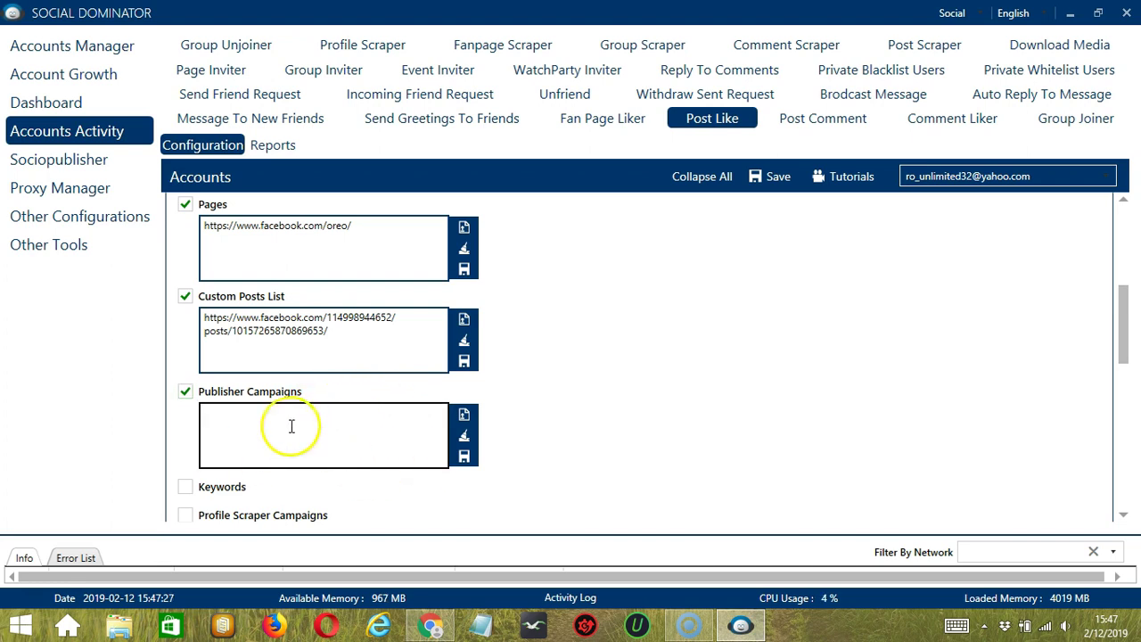
click(185, 392)
click(185, 419)
click(278, 445)
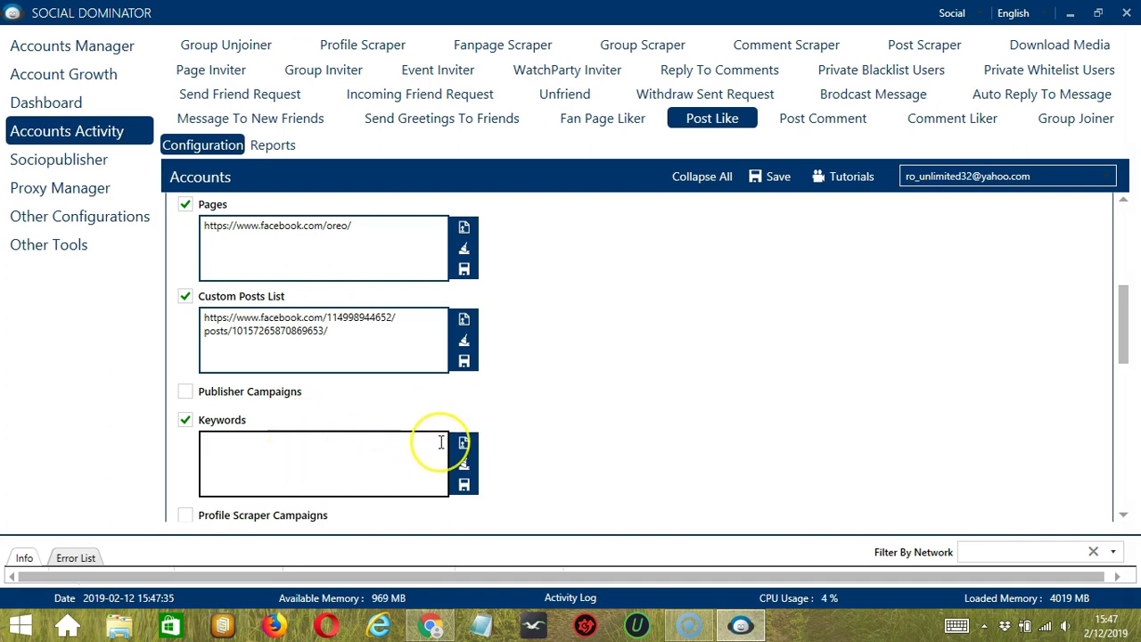
- Enter the keyword 'cats' and tick Profile Scraper Campaigns
text(cats)
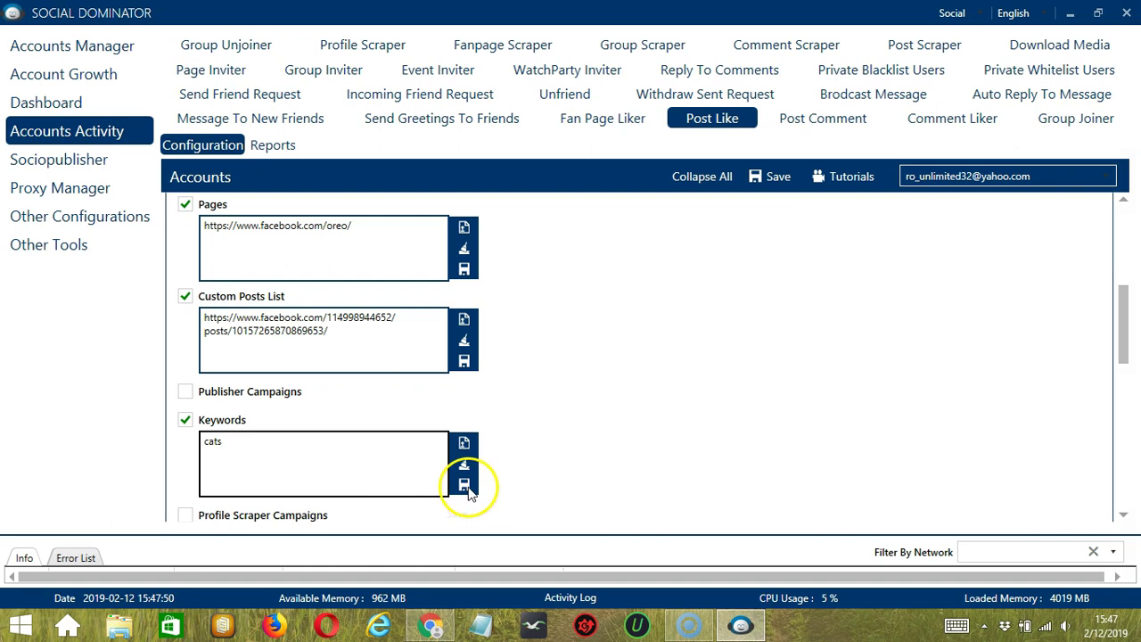
scroll(580, 451, down, 1)
scroll(580, 450, down, 3)
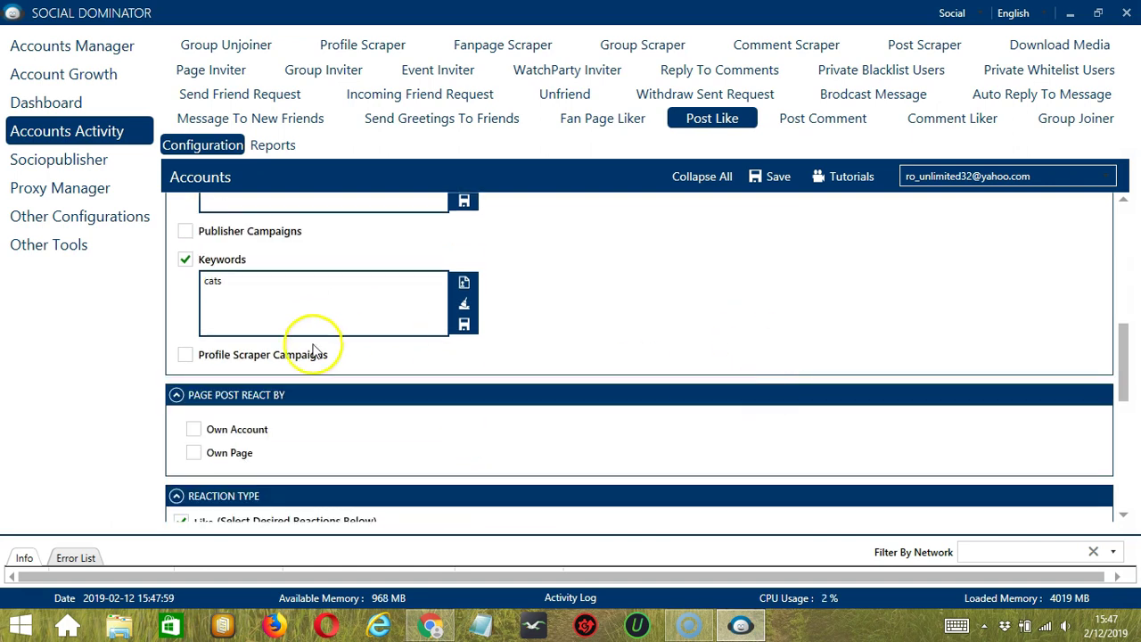
click(185, 356)
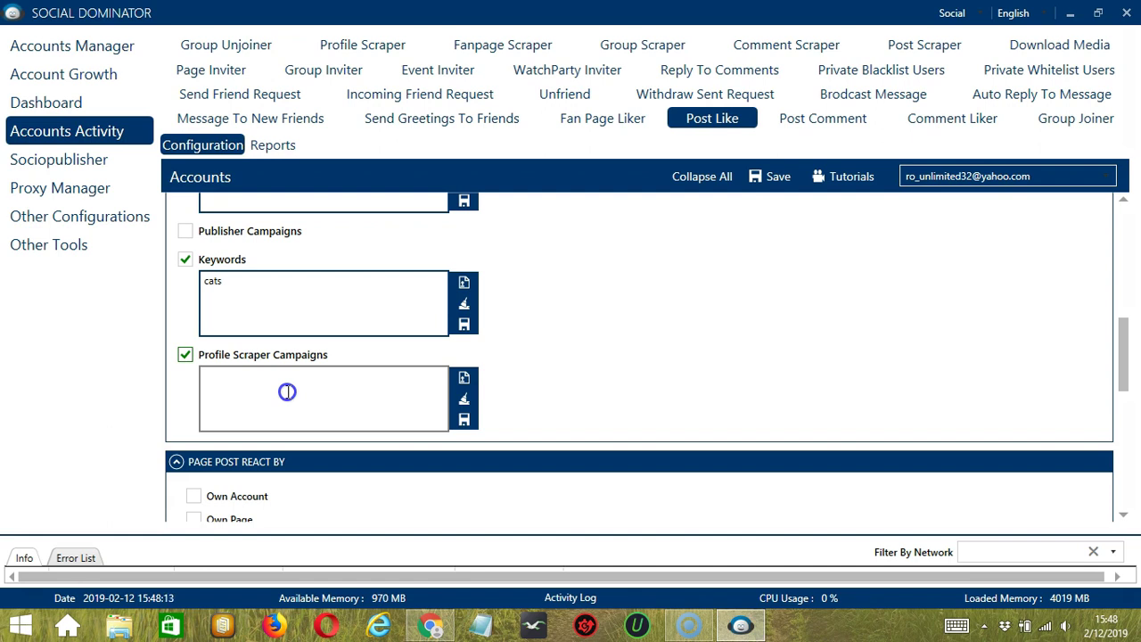
click(287, 391)
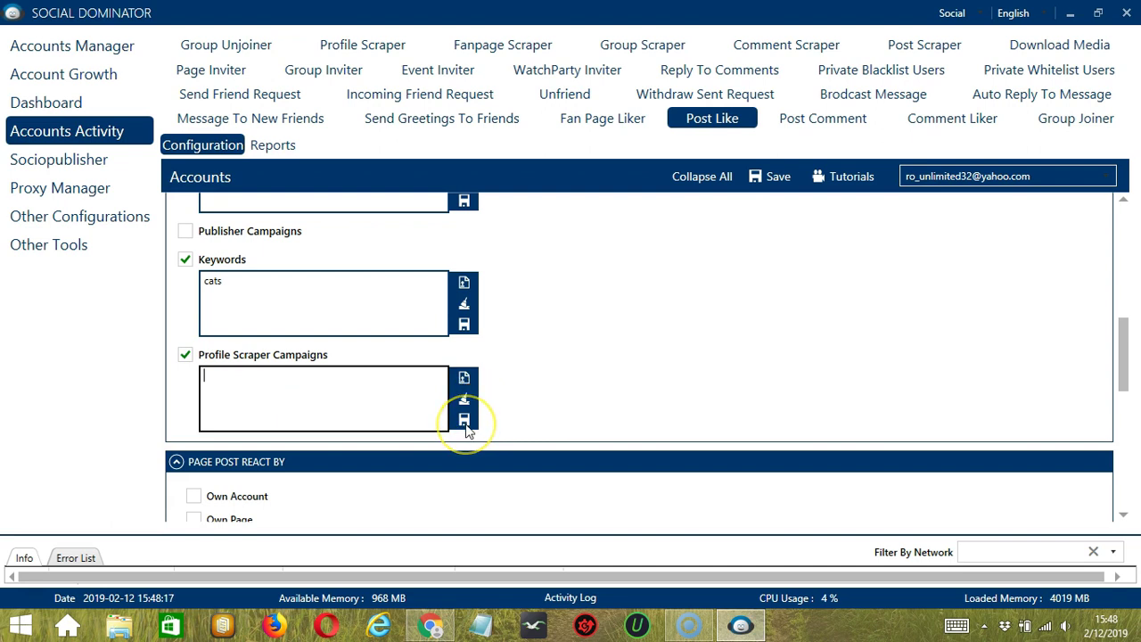
scroll(728, 382, down, 3)
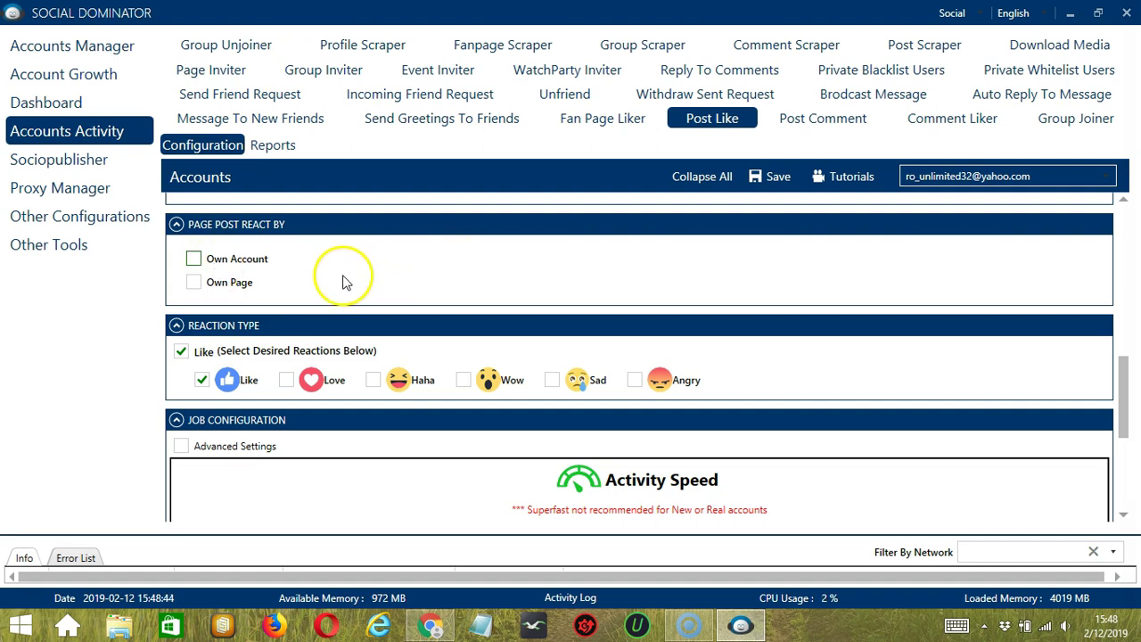
- Tick Own Account and Own Page under Page Post React By
click(234, 260)
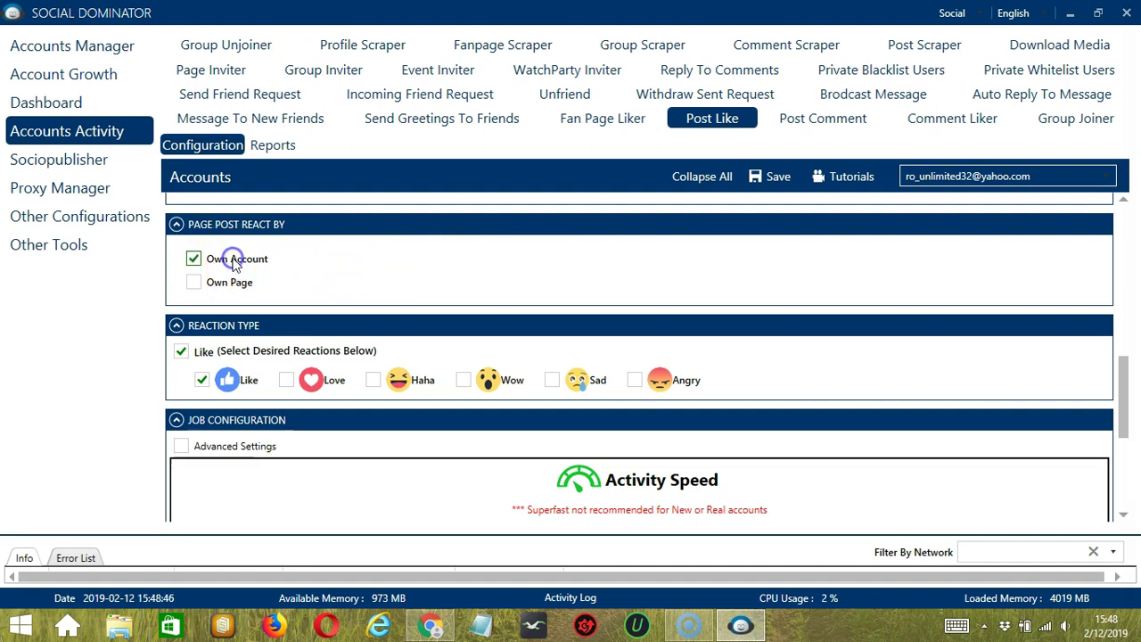
click(229, 284)
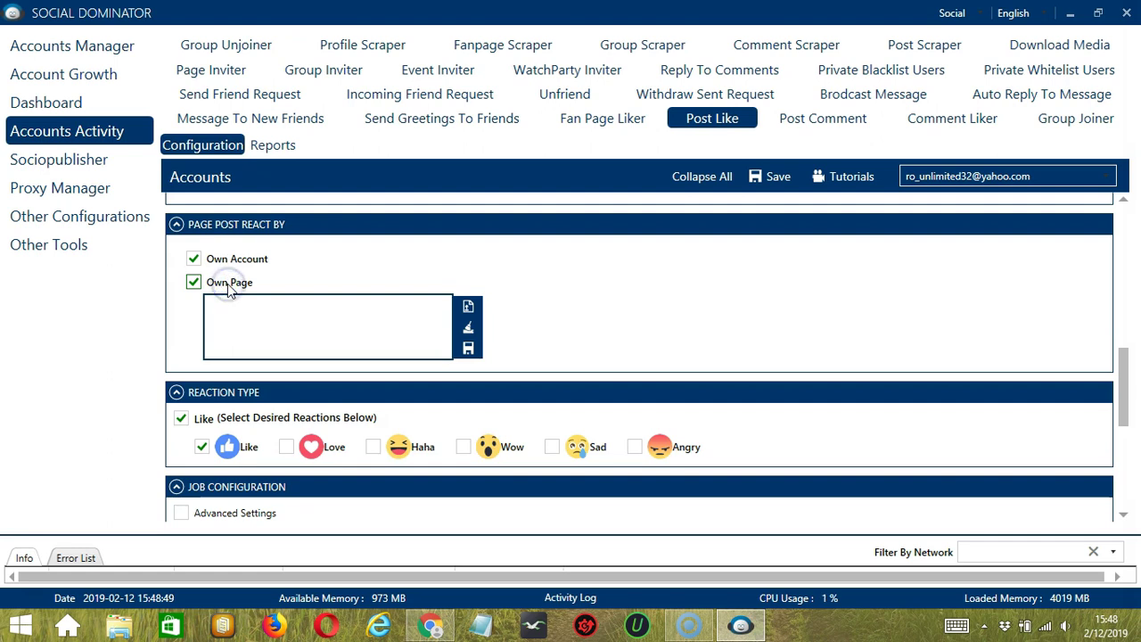
click(259, 300)
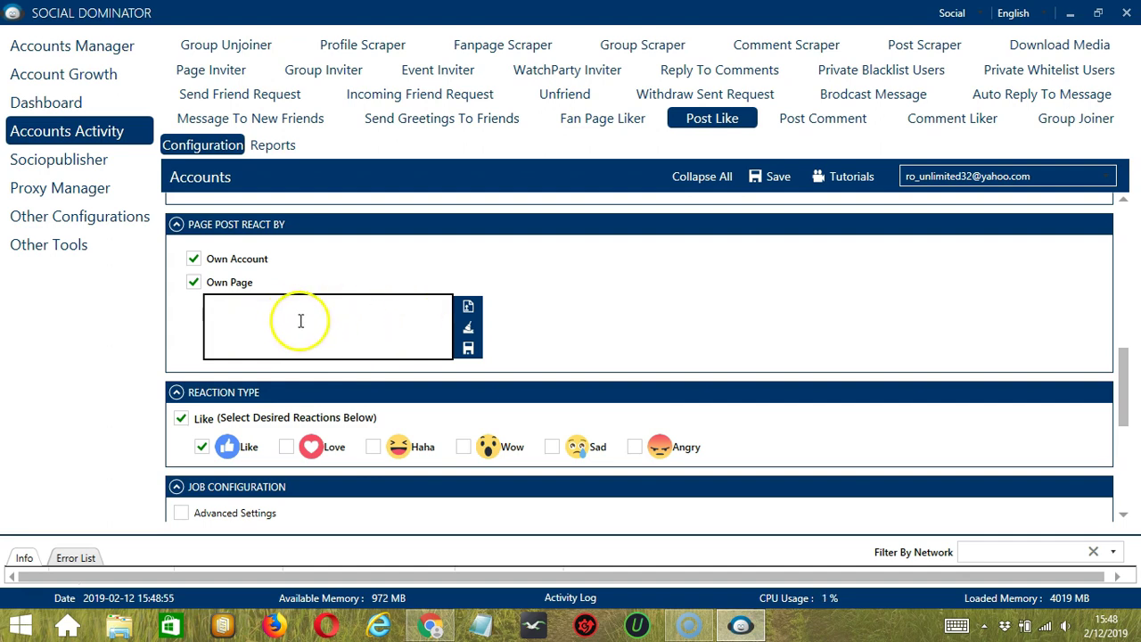
scroll(790, 428, down, 3)
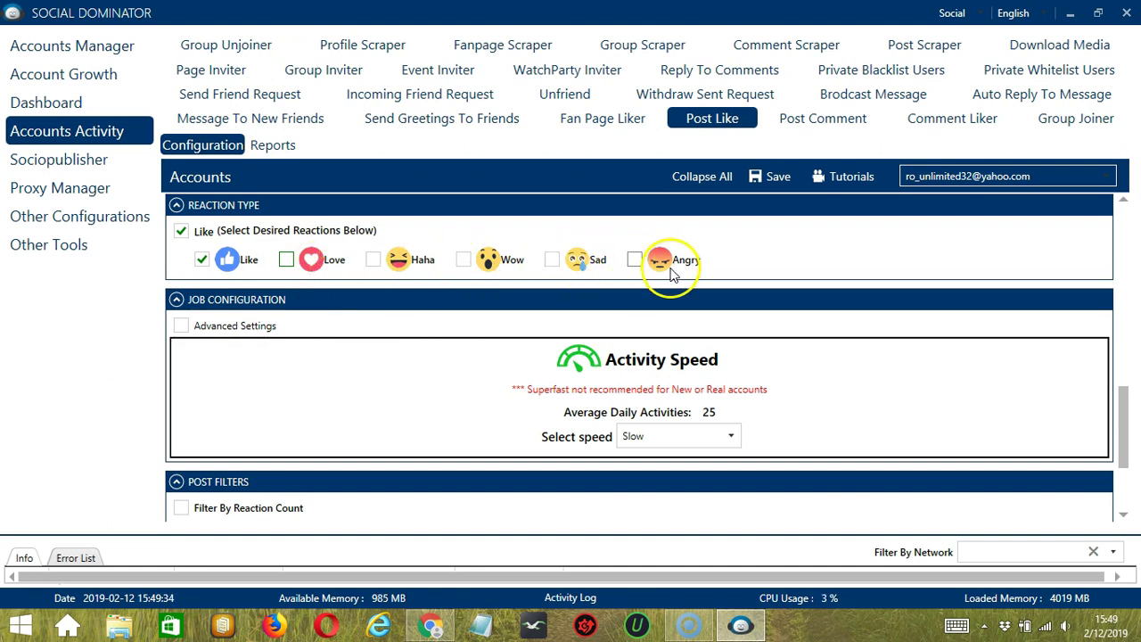
- Set the activity speed to Superfast (83 daily activities) and enable Advanced Settings
scroll(912, 287, down, 2)
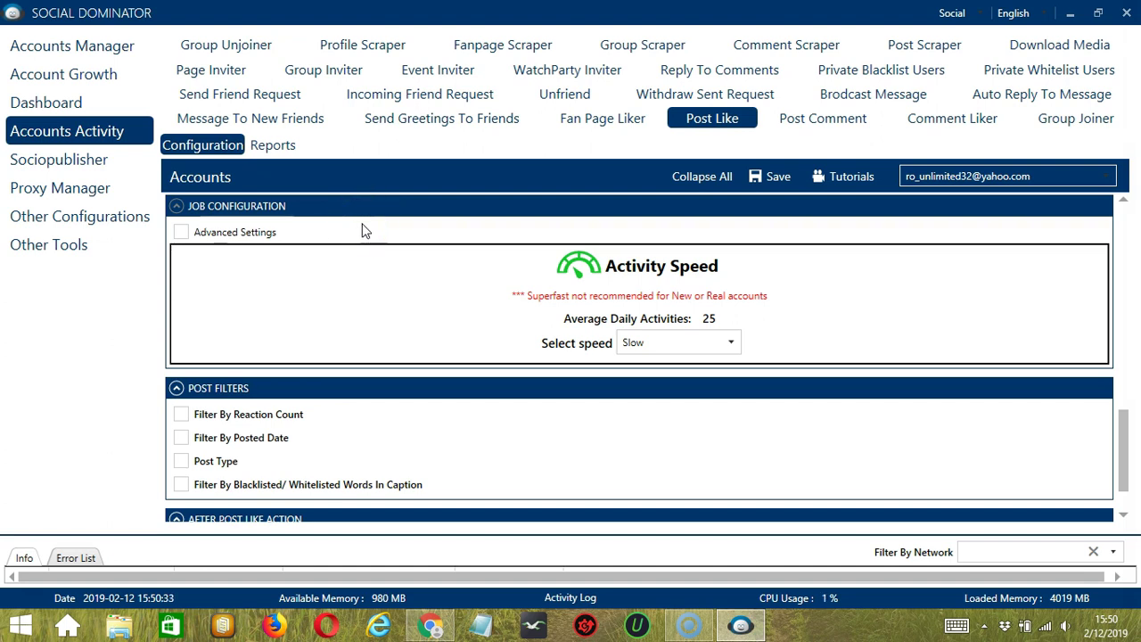
click(731, 342)
click(662, 385)
click(732, 342)
click(659, 400)
click(731, 342)
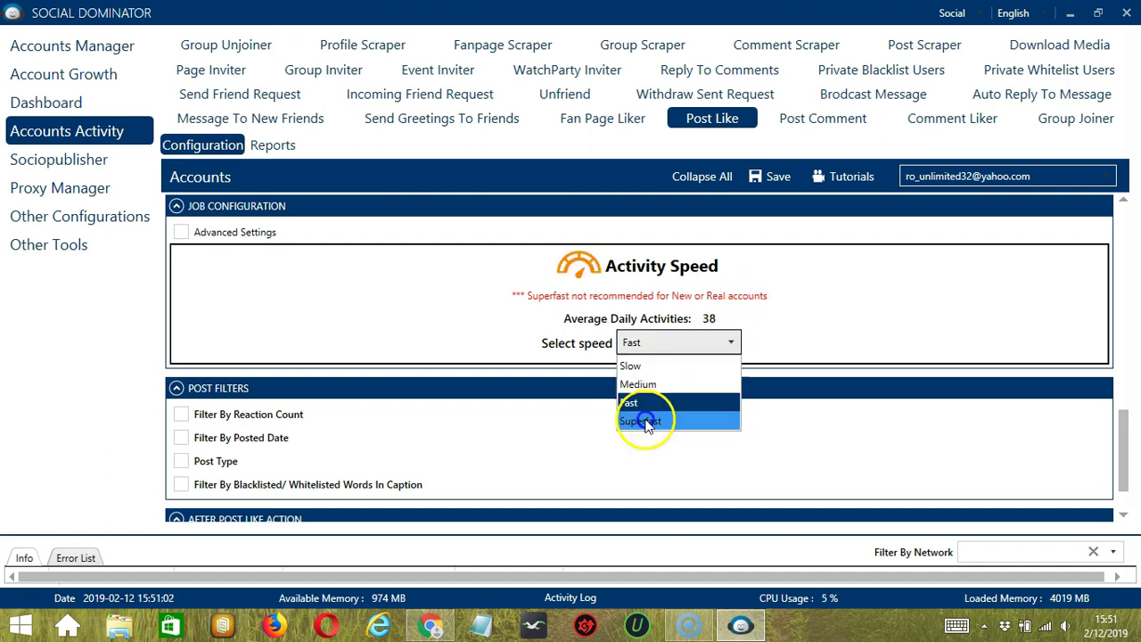
click(651, 415)
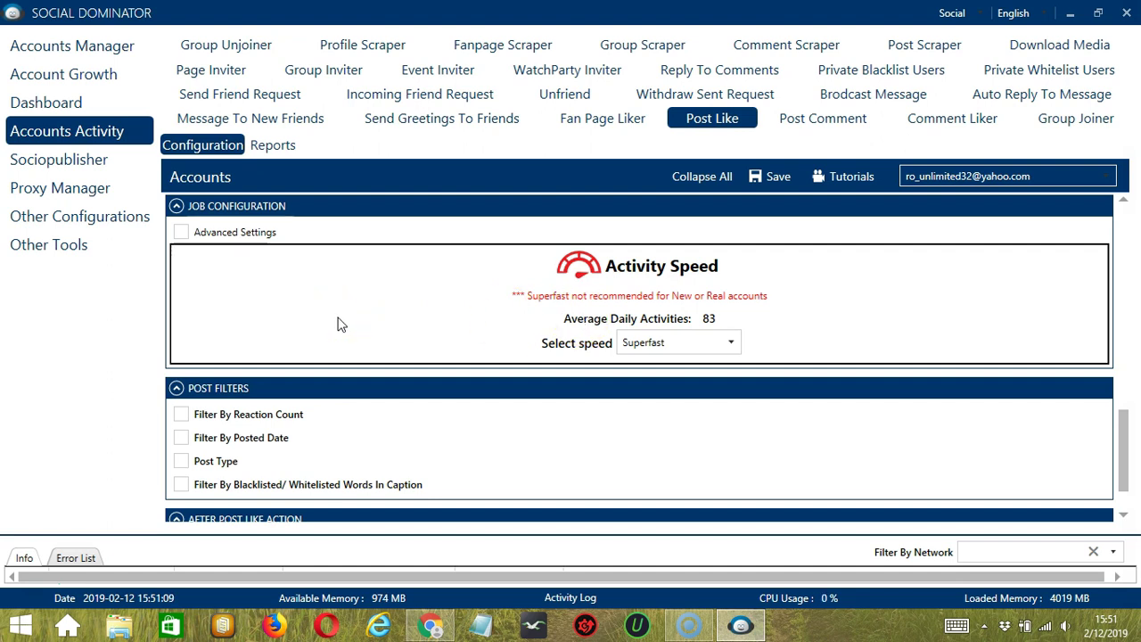
click(181, 233)
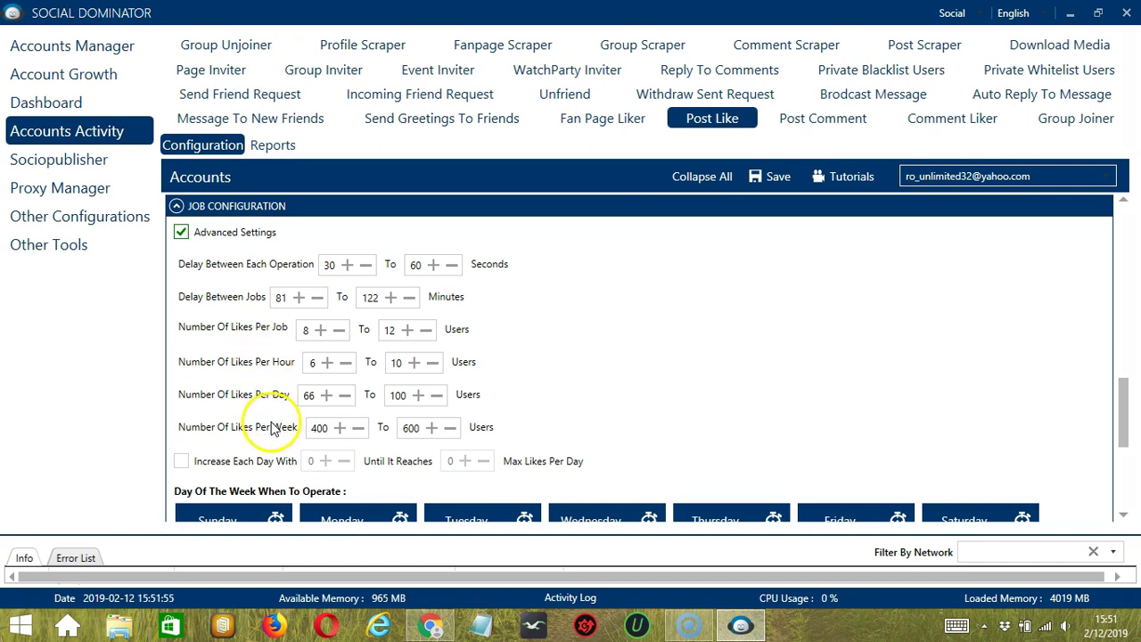
- Tick Increase Each Day With and delete Monday's operating time range
click(183, 464)
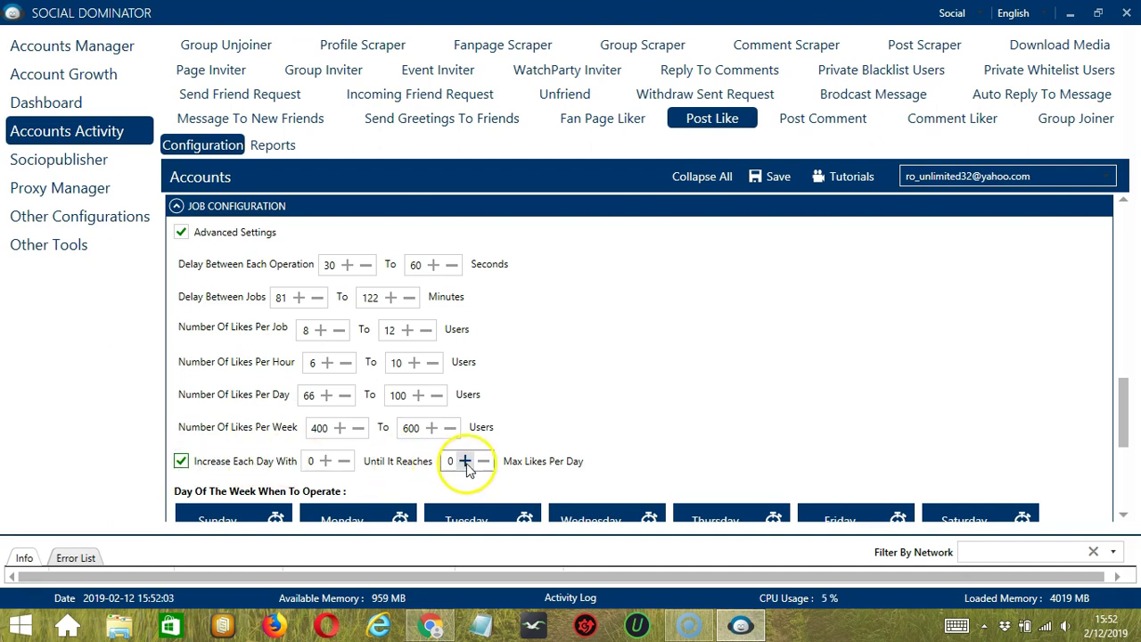
click(1121, 492)
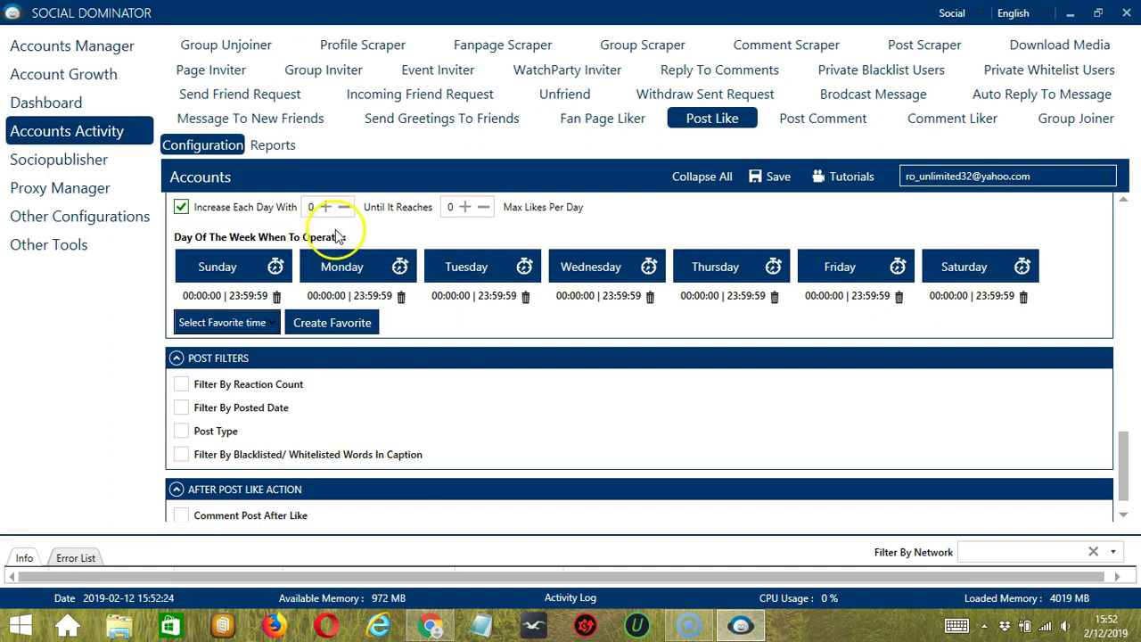
click(397, 298)
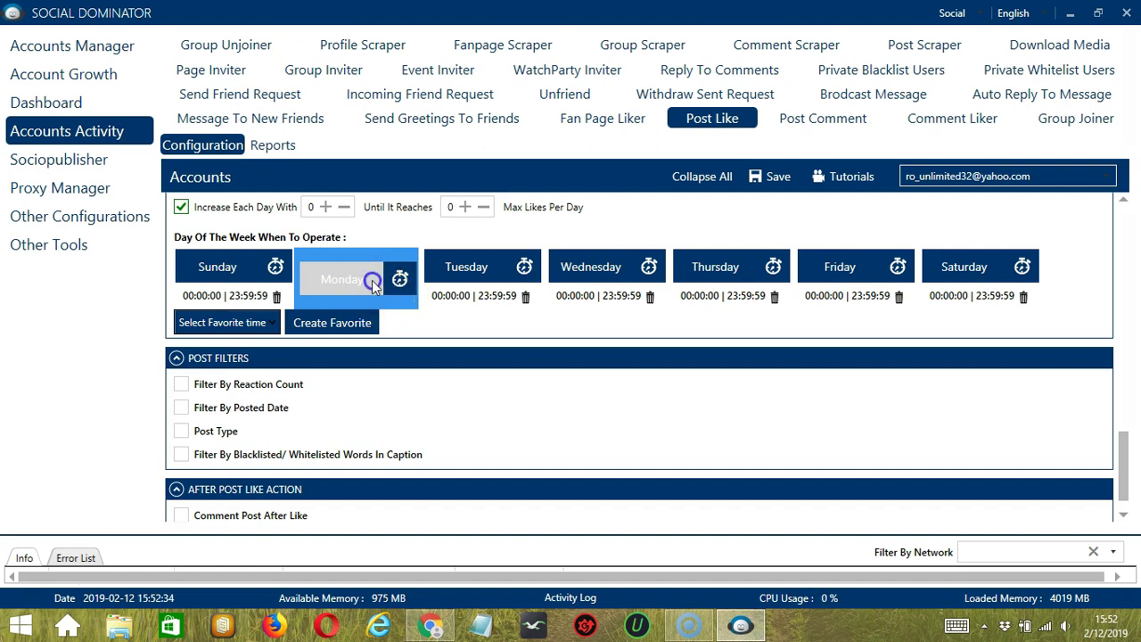
- Add a Monday operating interval from 00:00:00 to 01:59:59
click(372, 282)
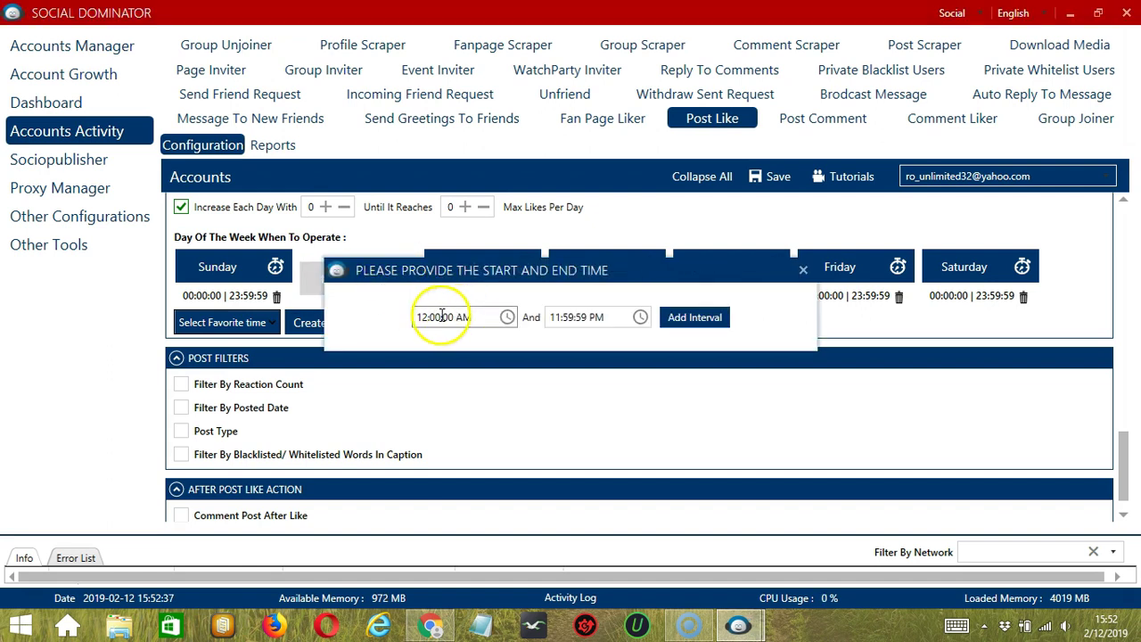
click(553, 319)
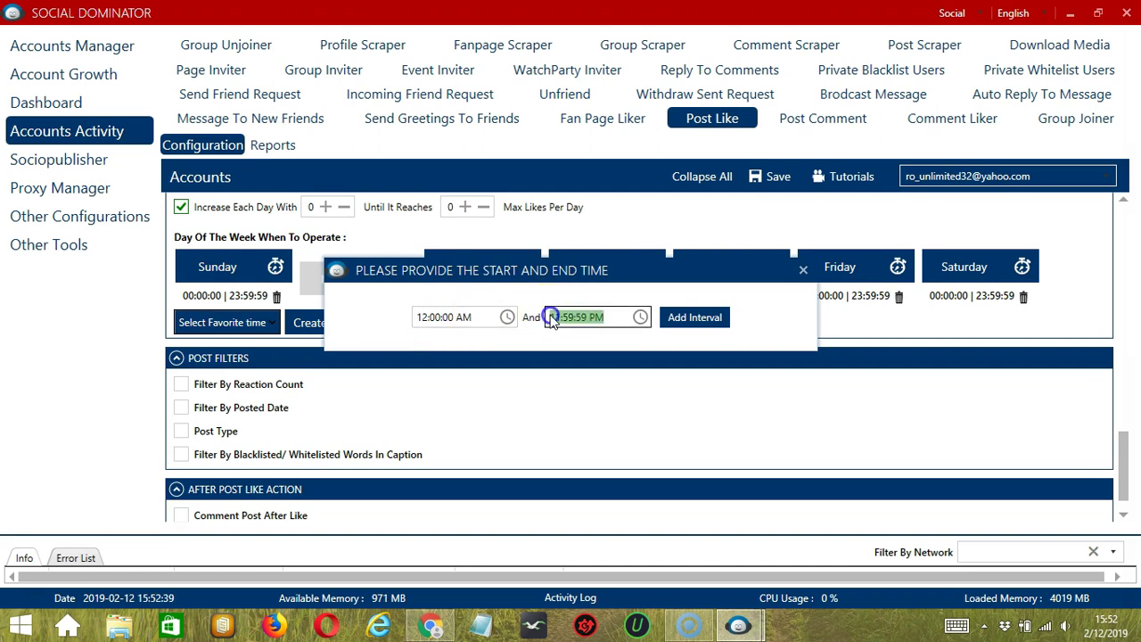
click(595, 316)
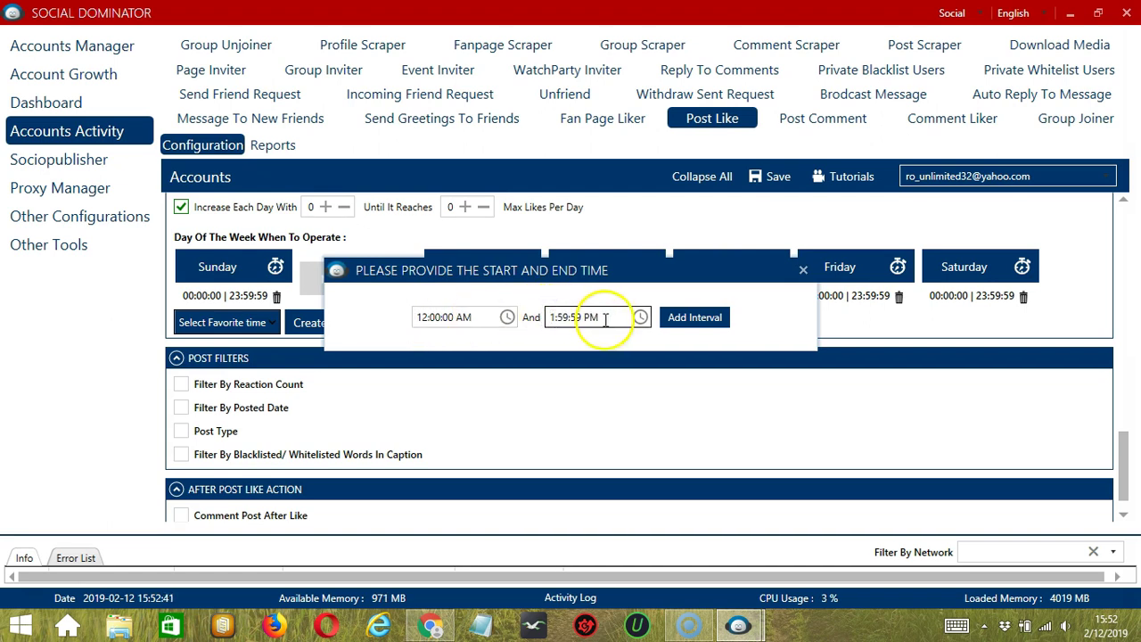
click(694, 317)
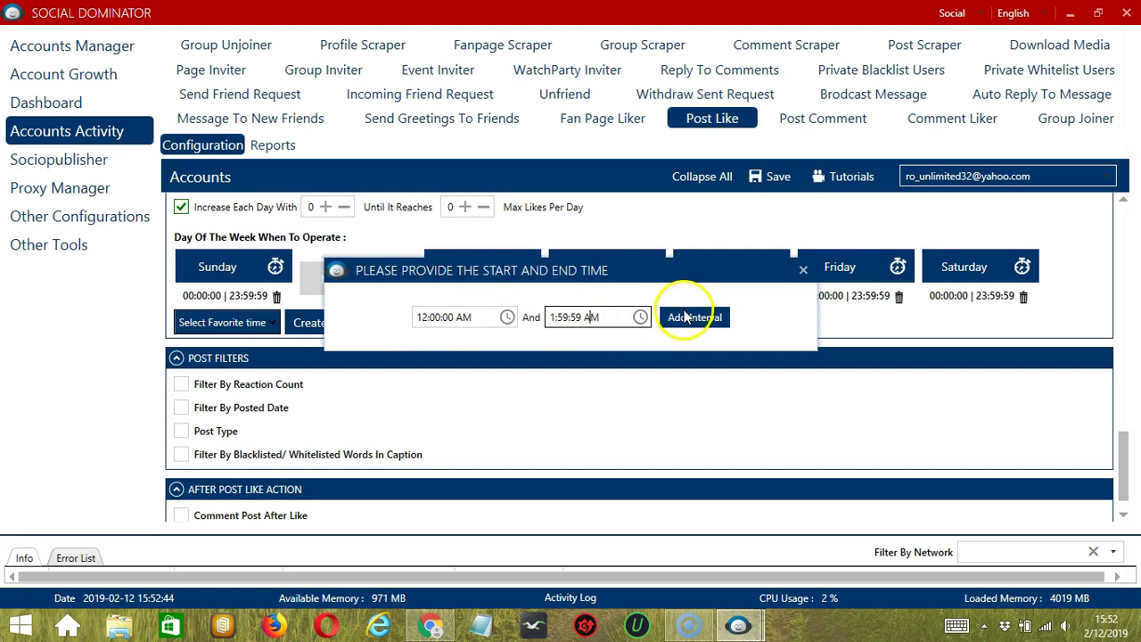
click(495, 308)
- Add a second Monday interval from 02:00:00 to 23:59:59
double_click(383, 255)
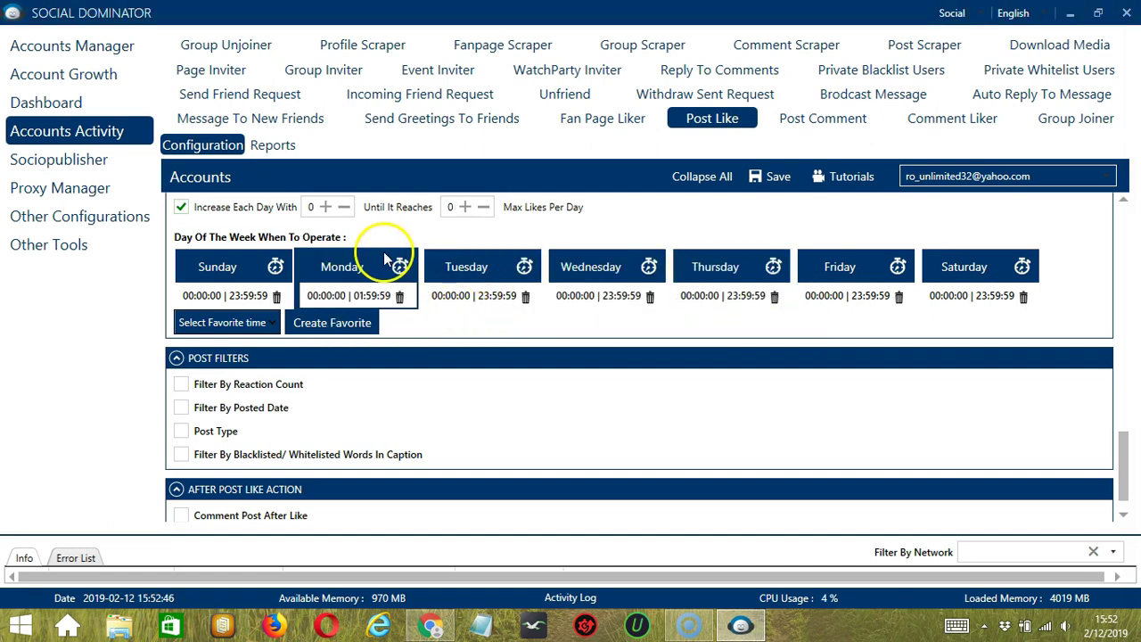
click(415, 316)
click(425, 316)
key(Delete)
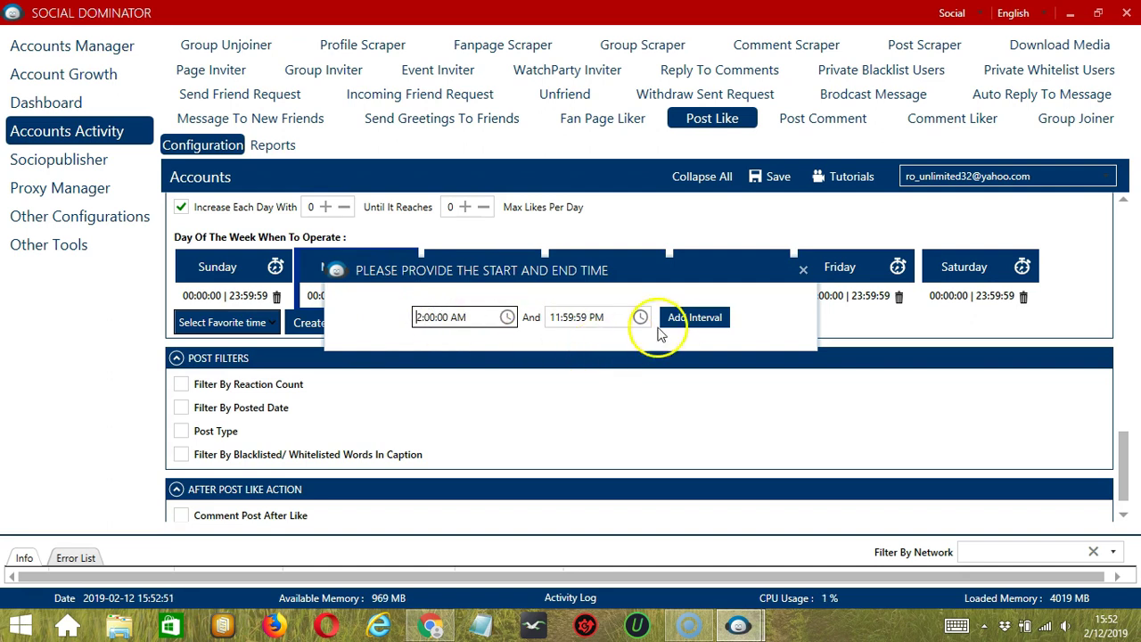
click(694, 321)
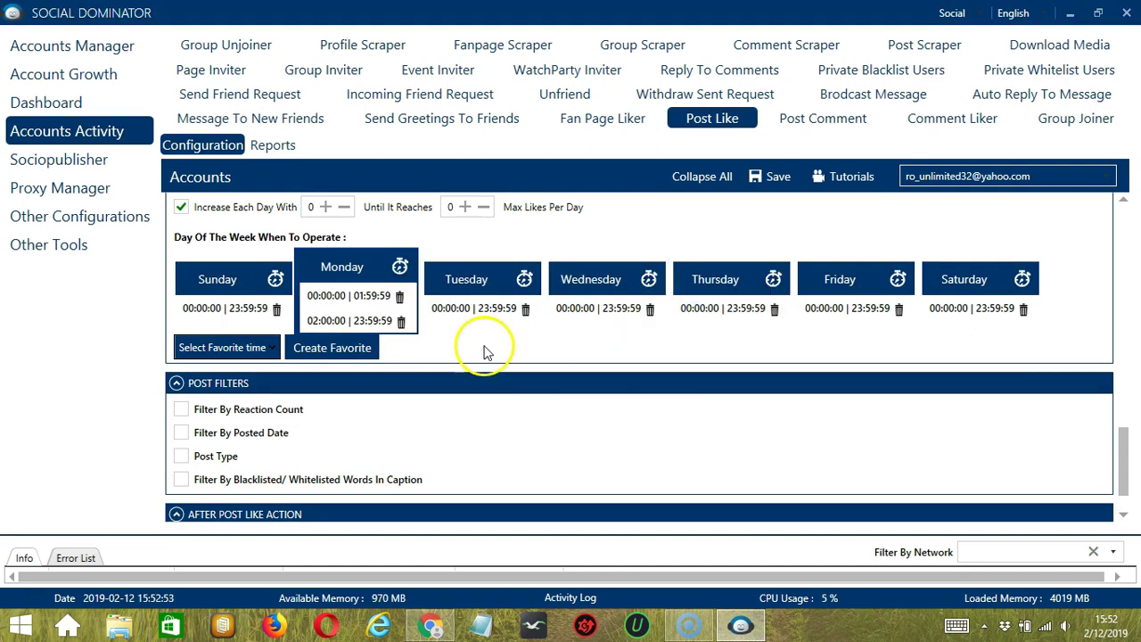
- Save the current schedule as a favorite time named 'Facebook Post Like'
click(361, 349)
text(Facebook Post Like)
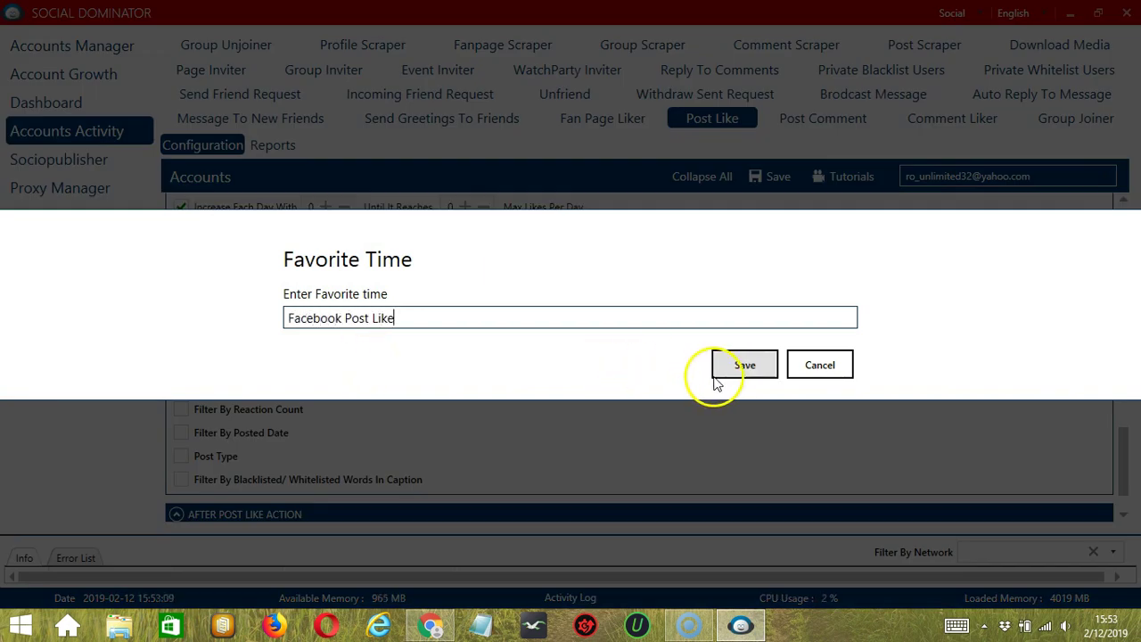
click(727, 367)
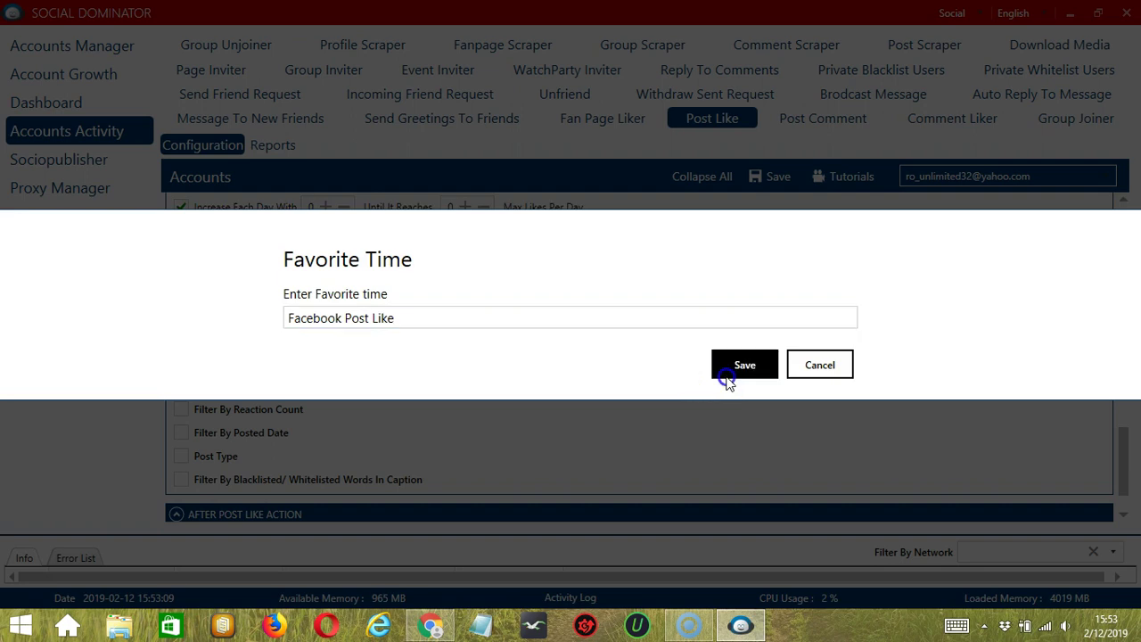
- Apply the 'Facebook Post Like' favorite time to the job
click(268, 349)
scroll(183, 283, down, 15)
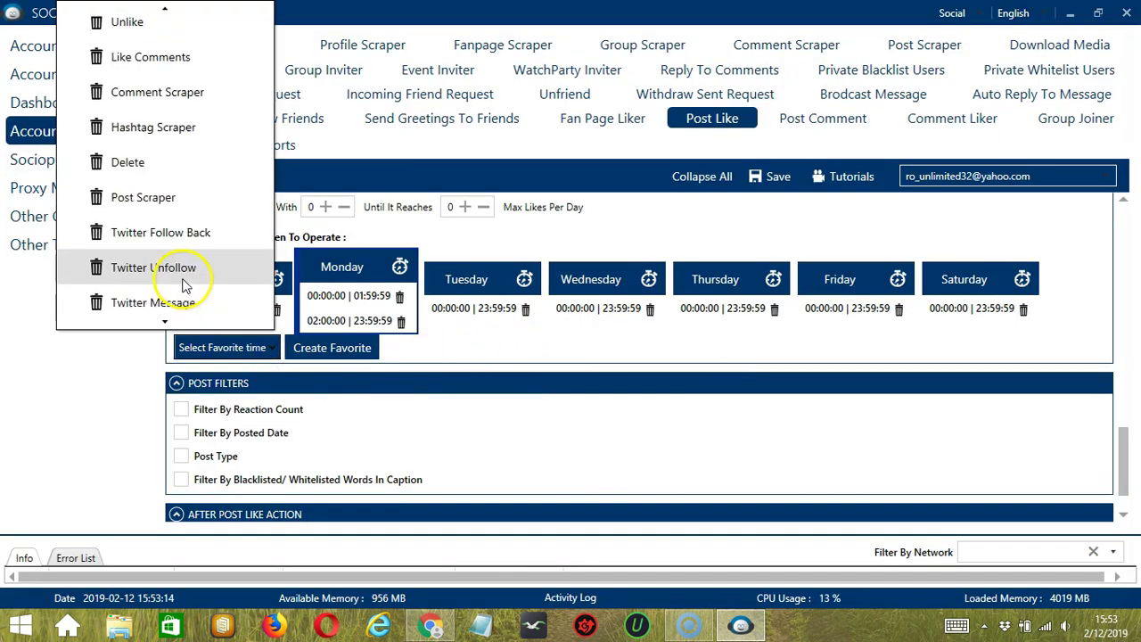
scroll(184, 283, down, 5)
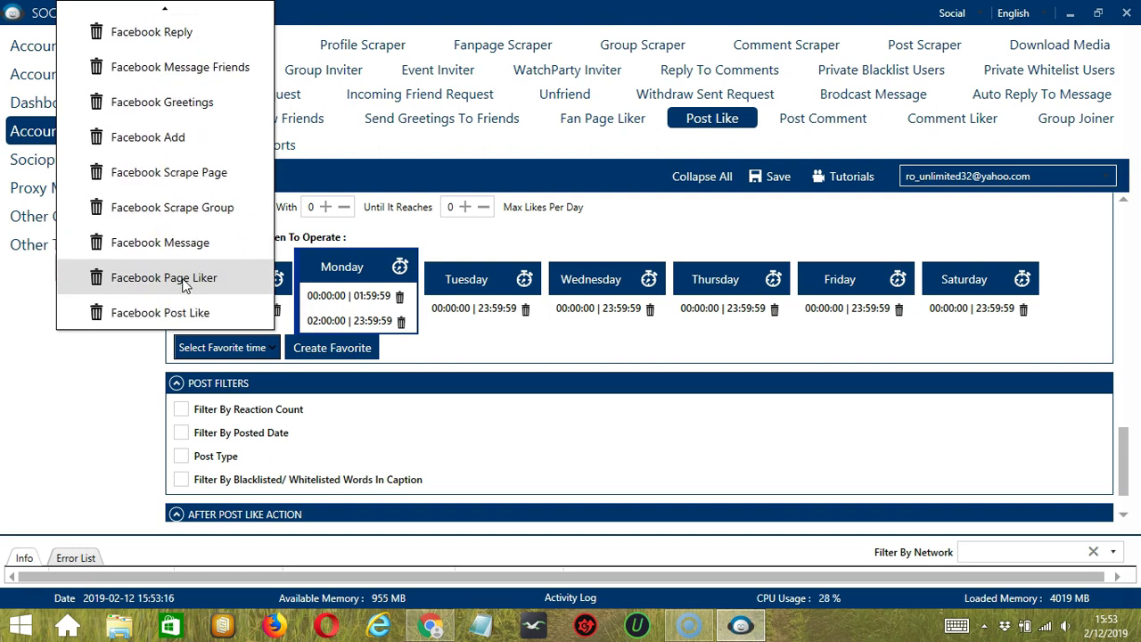
click(189, 311)
scroll(571, 374, down, 1)
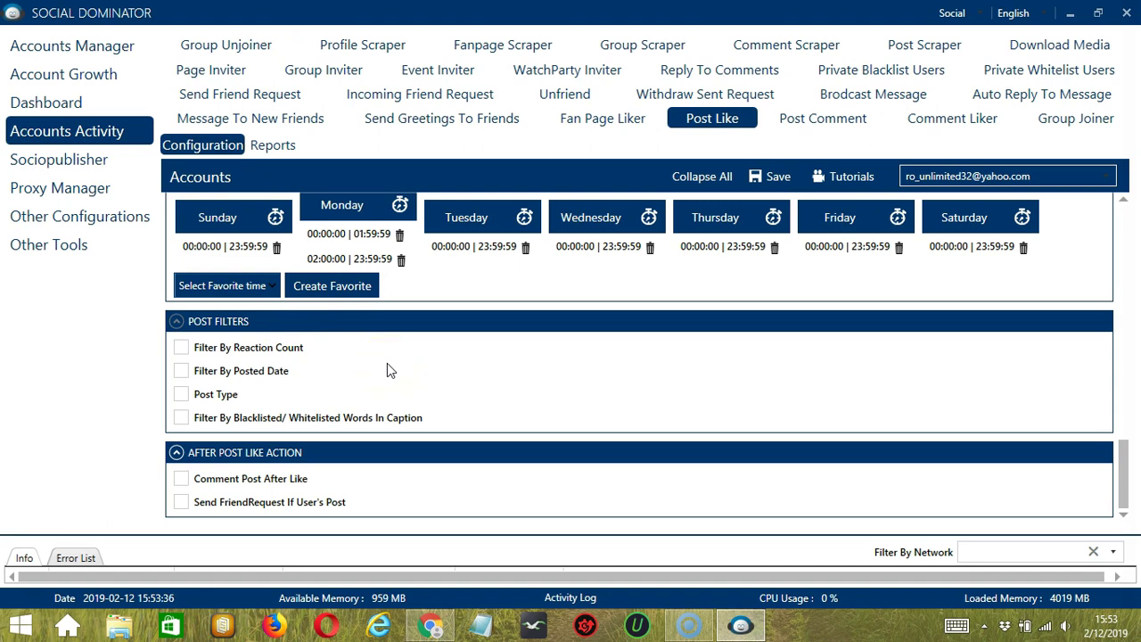
- Filter posts to 100–200 profile likes and 1–5 days old, and enable Post Type filtering
click(180, 348)
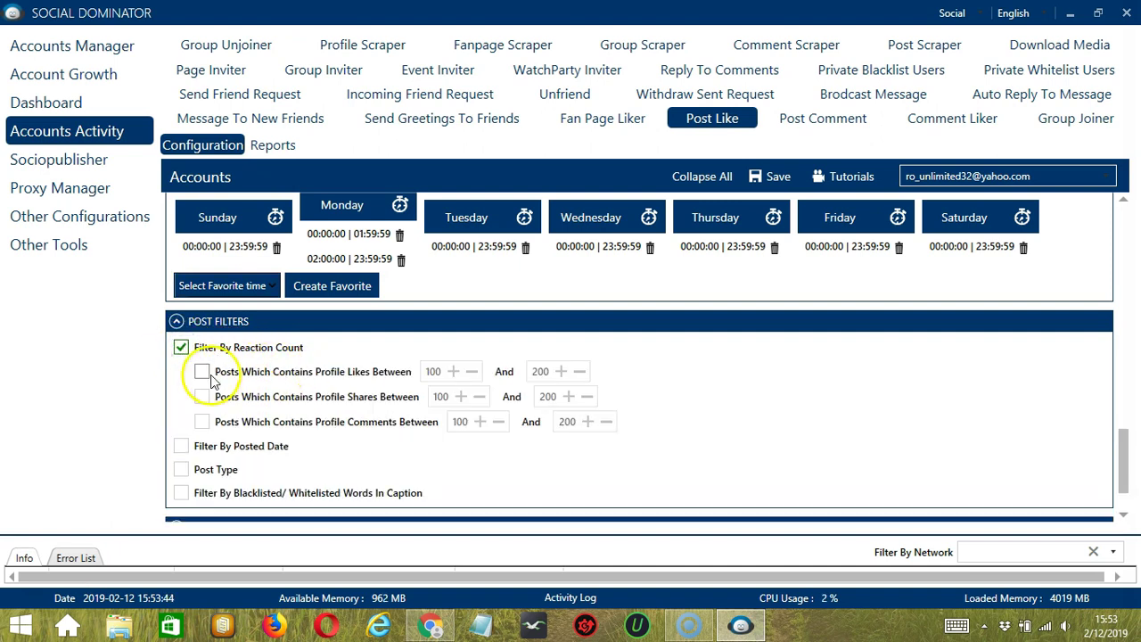
click(202, 372)
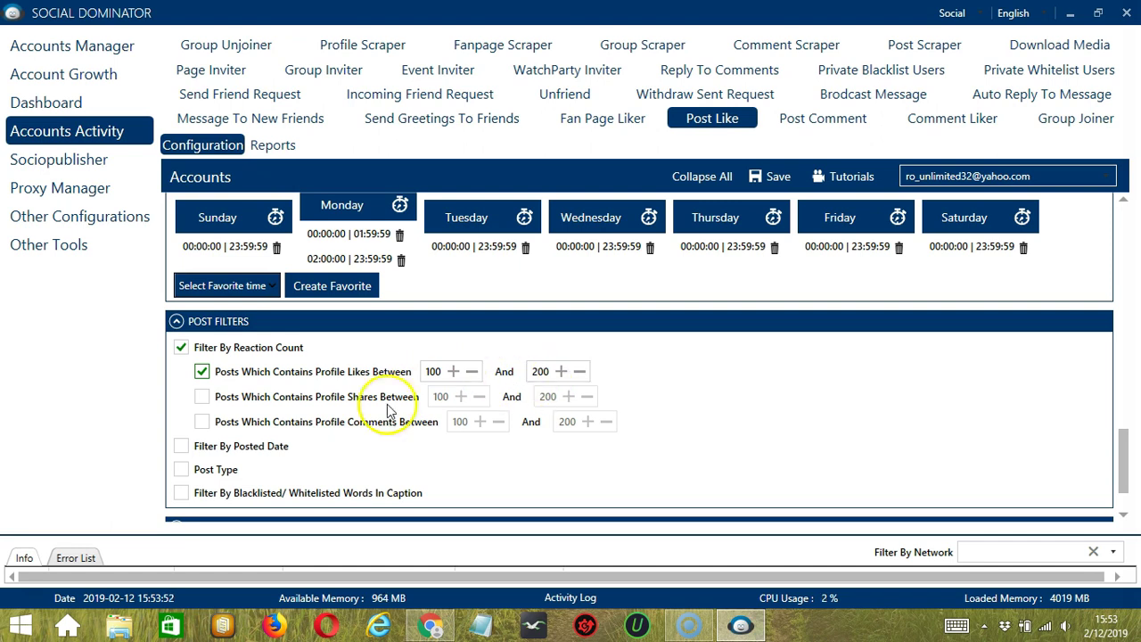
scroll(197, 379, down, 1)
click(180, 373)
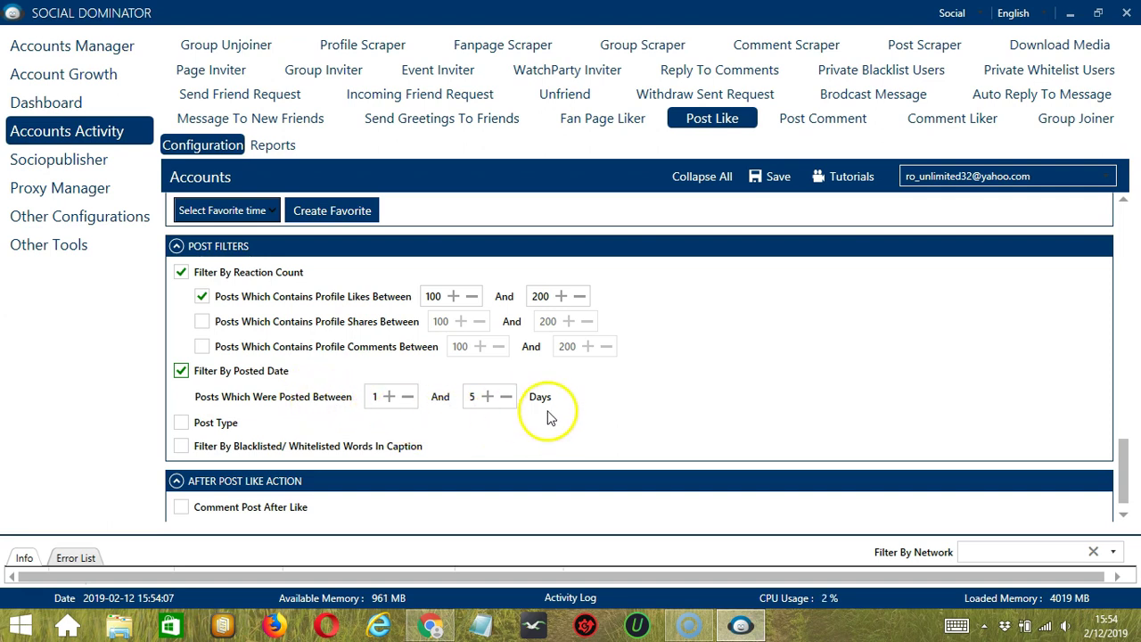
scroll(499, 421, down, 1)
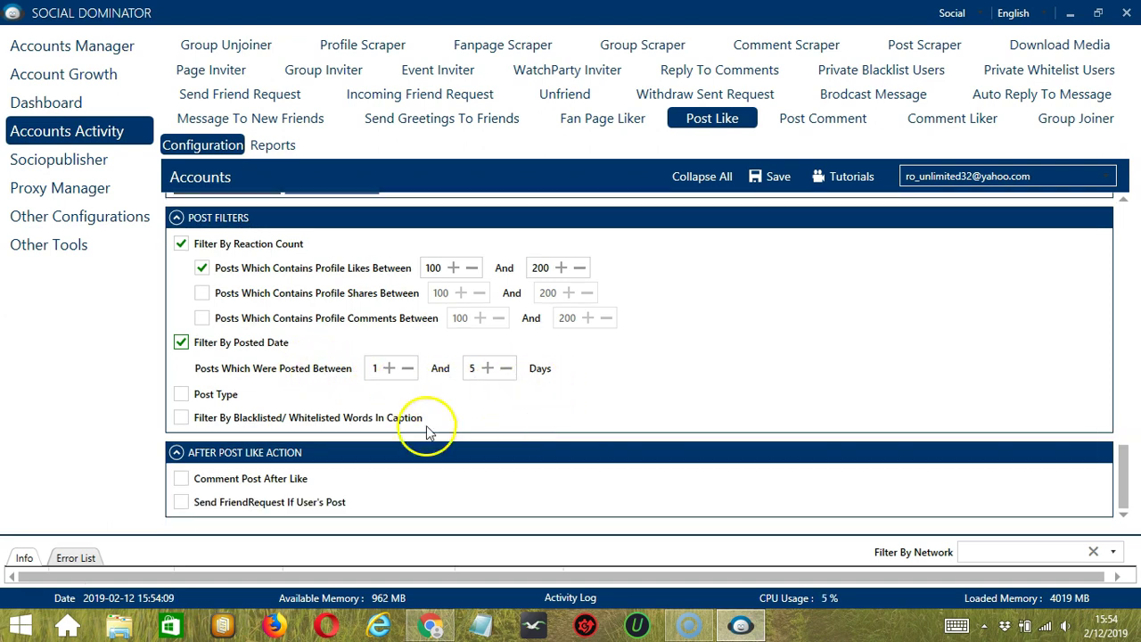
click(181, 394)
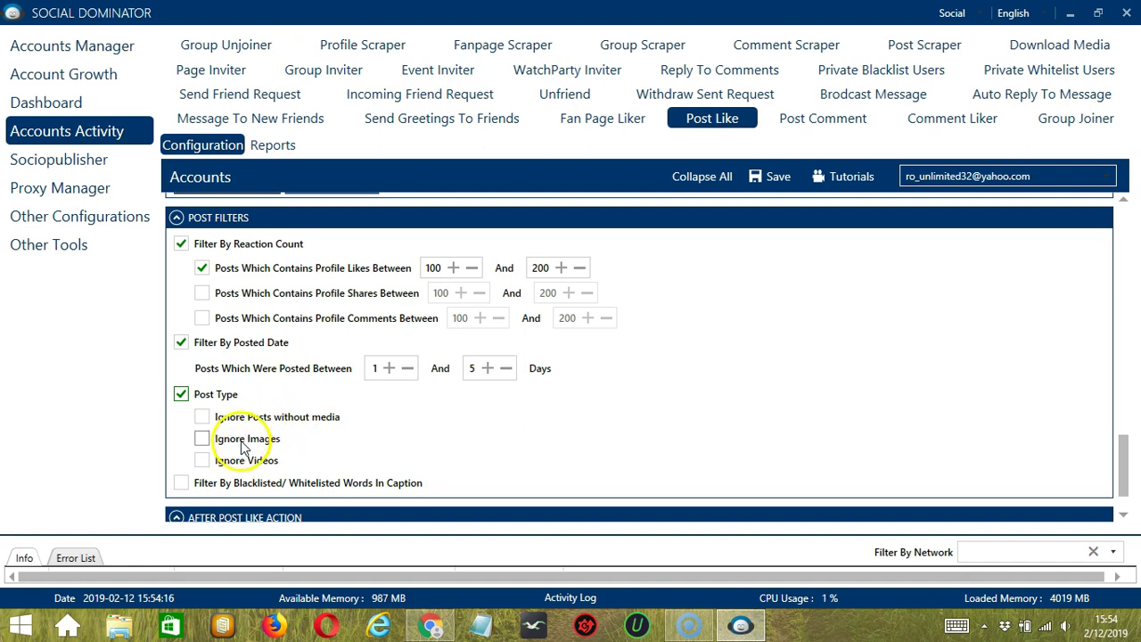
- Turn on caption word filtering and enter 'politics' as a blacklisted word
scroll(263, 414, down, 2)
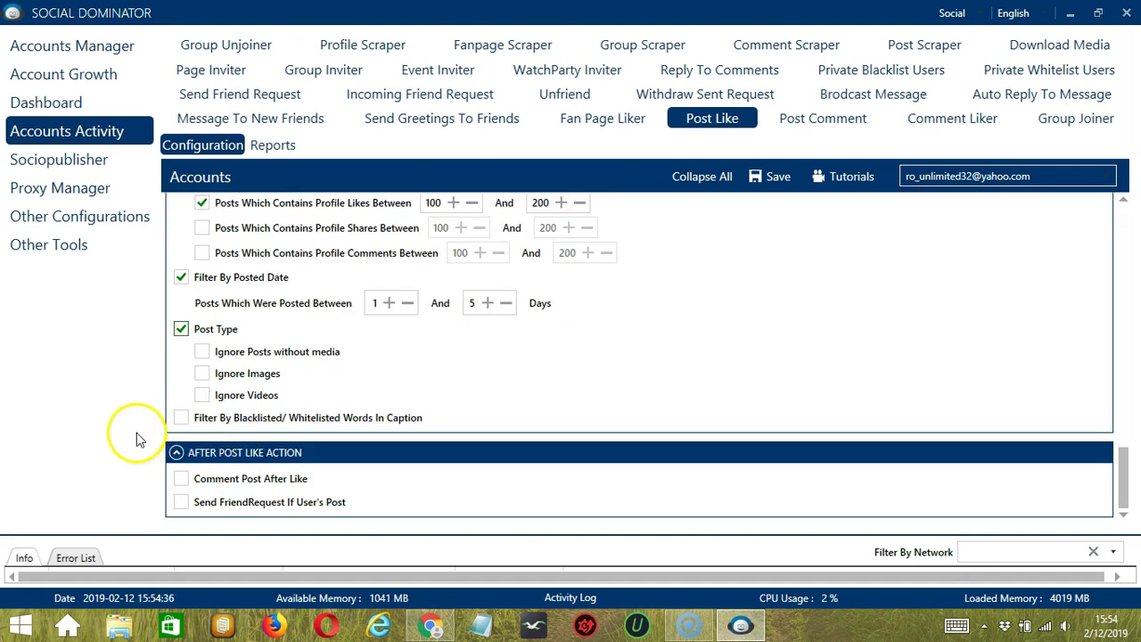
click(181, 418)
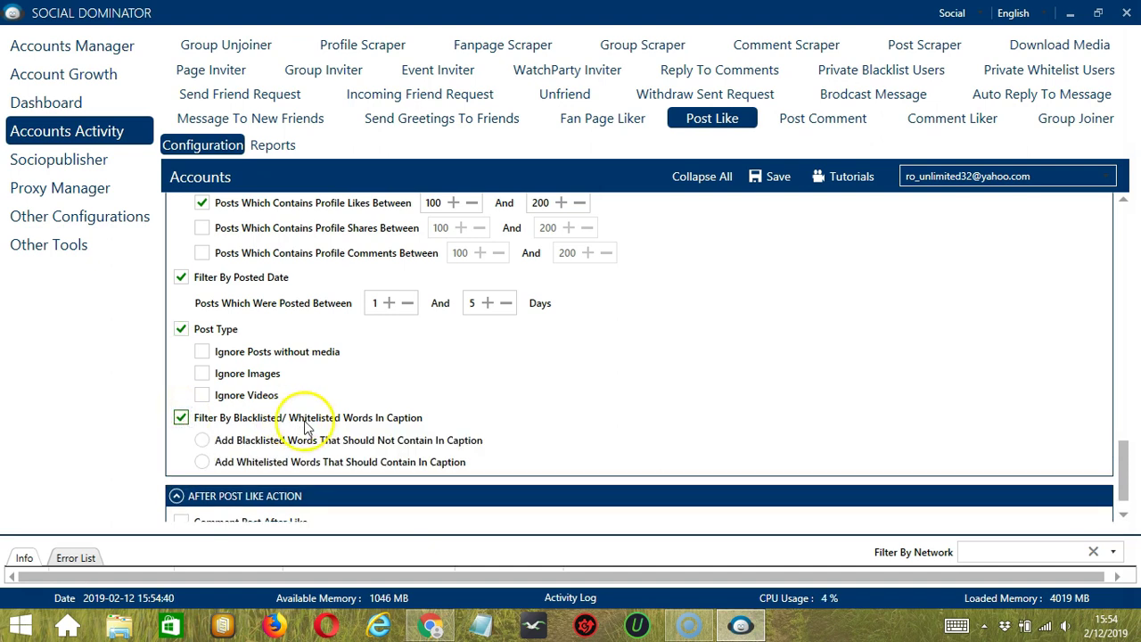
click(203, 441)
click(272, 472)
text(politics)
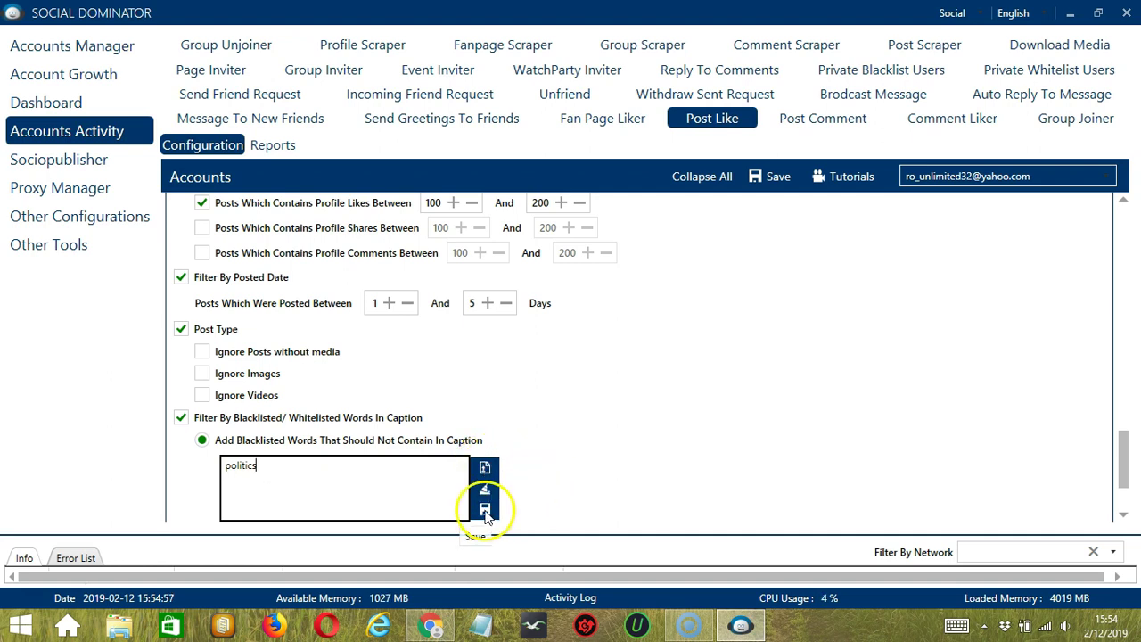
- Switch to whitelisted words and save 'cats' as the whitelisted word
scroll(687, 416, down, 3)
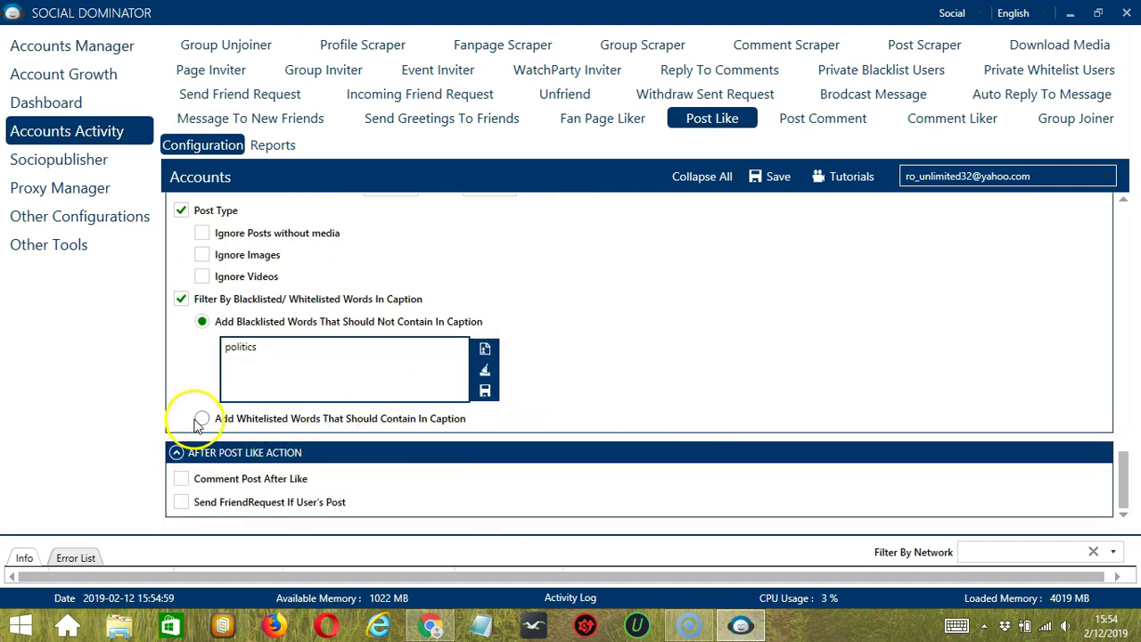
click(203, 421)
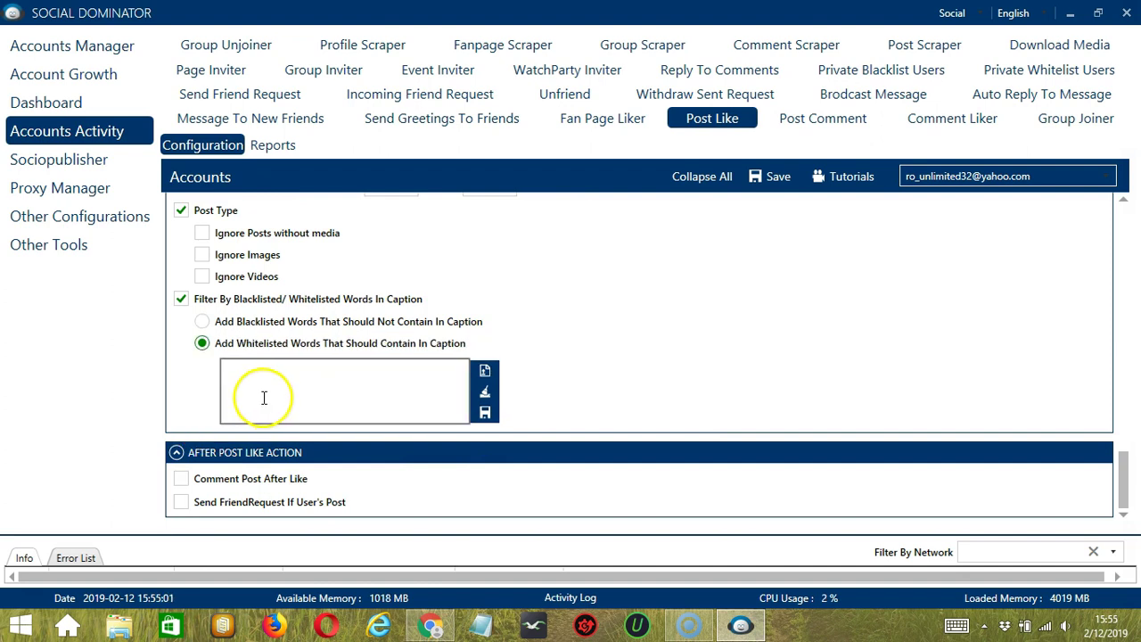
click(298, 386)
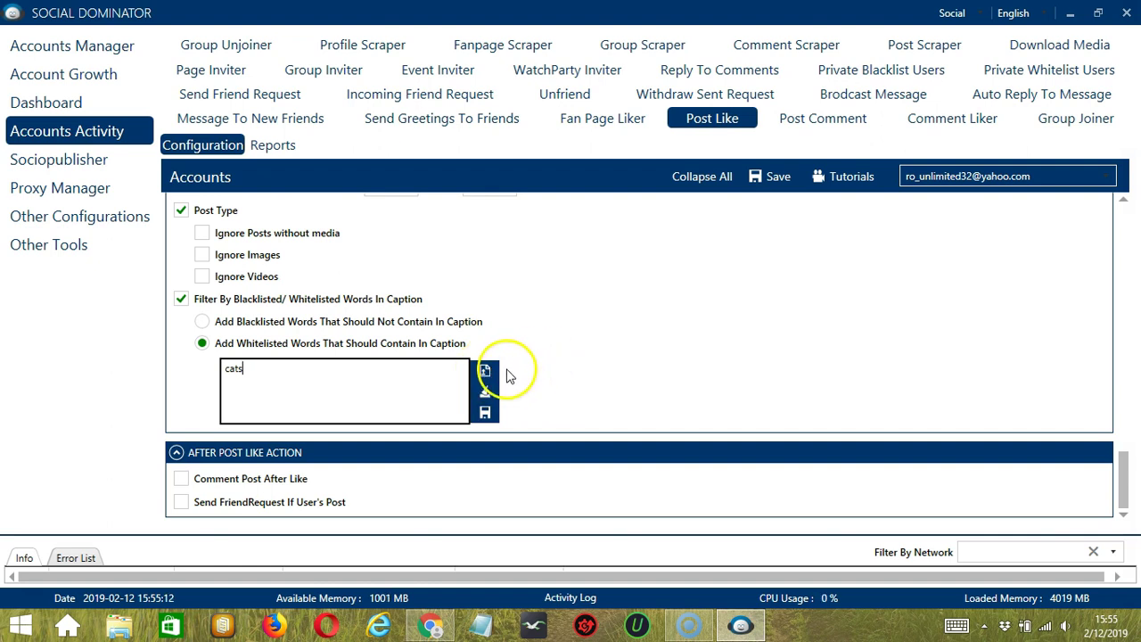
click(487, 413)
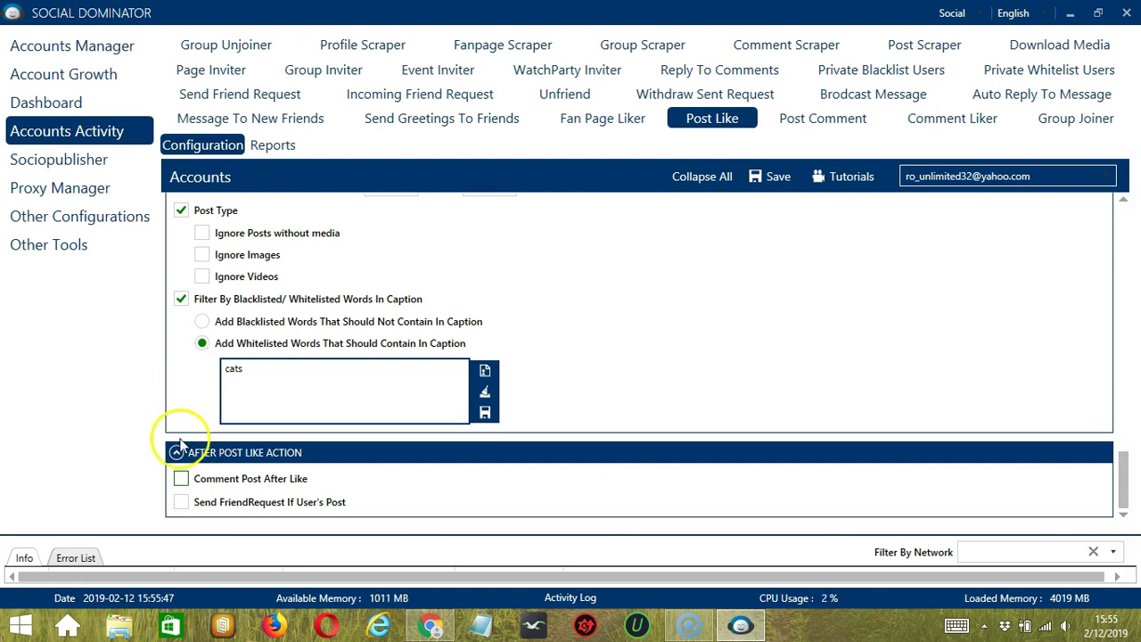
- Turn on commenting after each like with the comment 'Cool!'
click(181, 479)
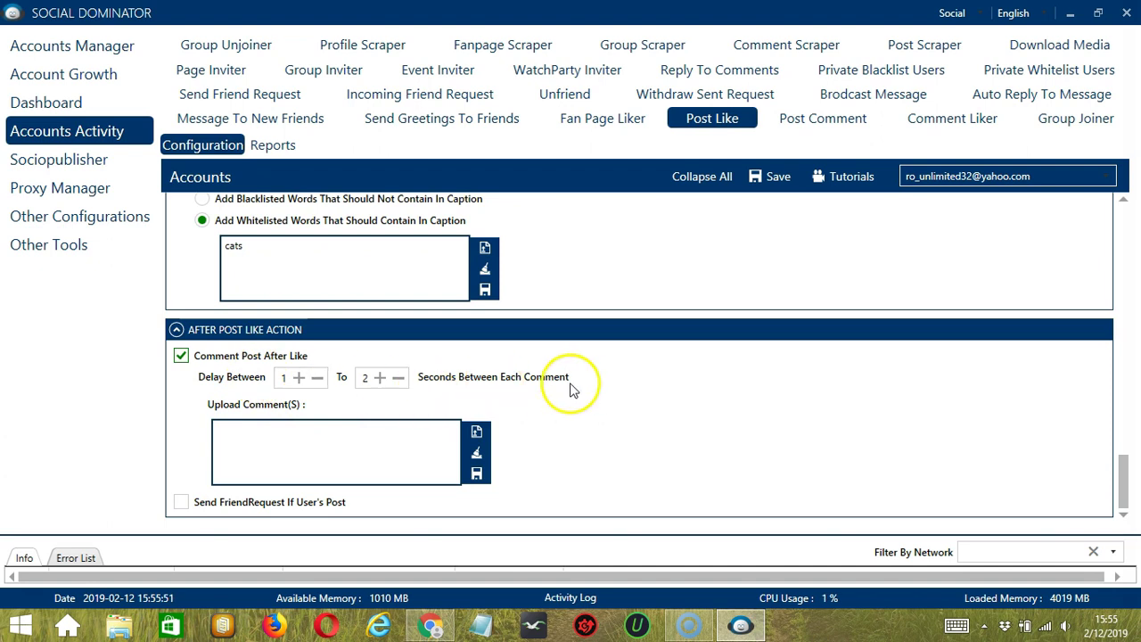
click(344, 446)
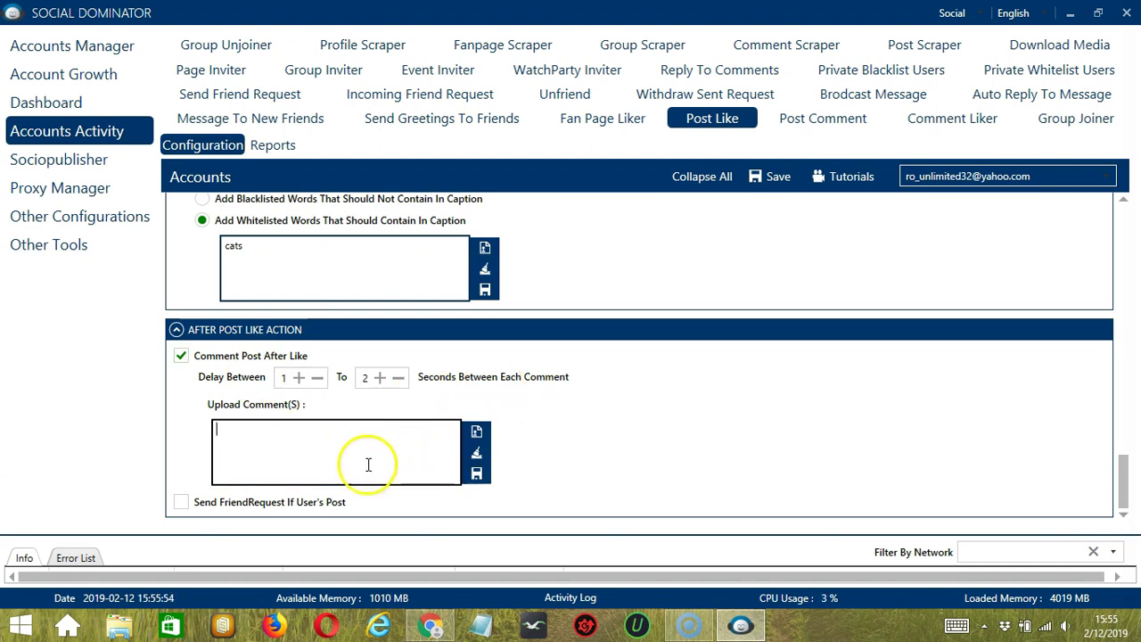
text(Cool!)
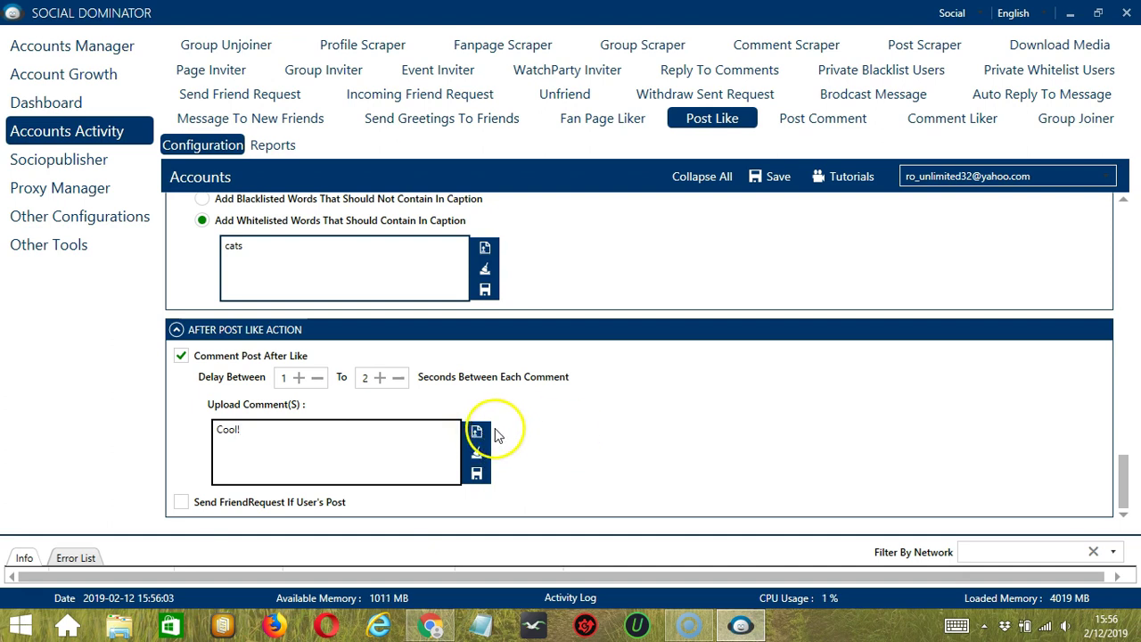
click(476, 473)
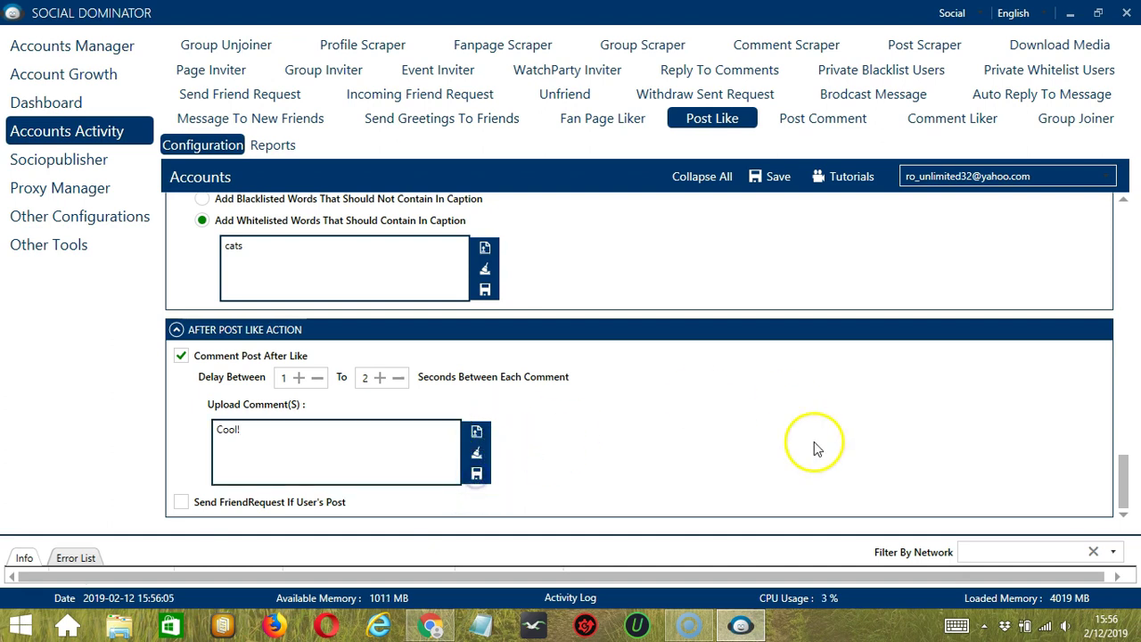
- Also send friend requests to the authors of liked posts
click(188, 469)
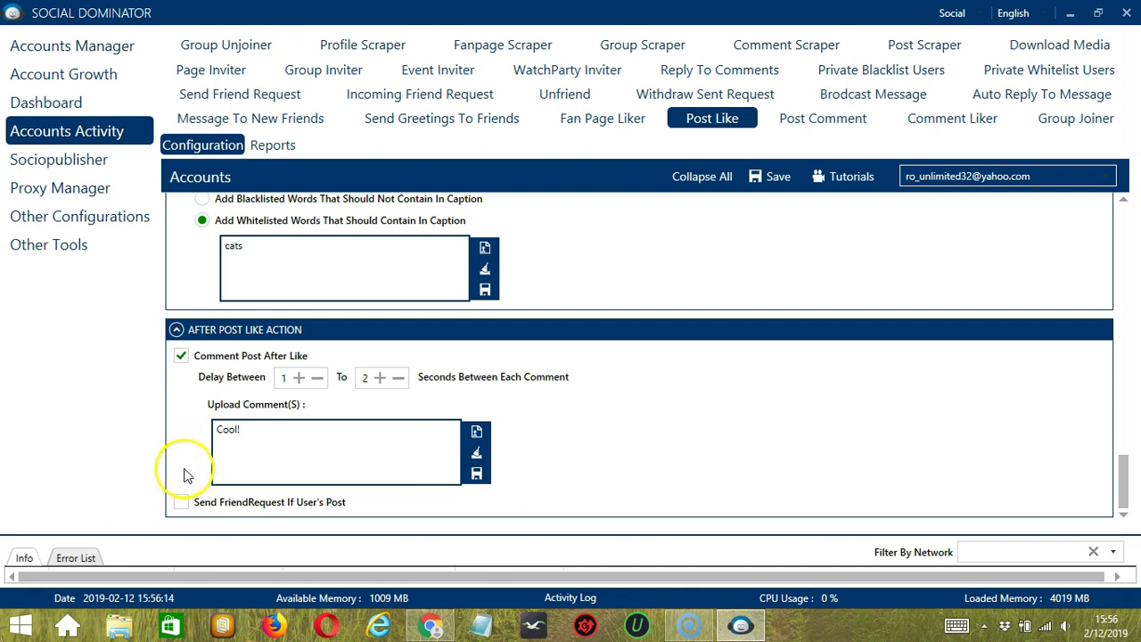
click(183, 503)
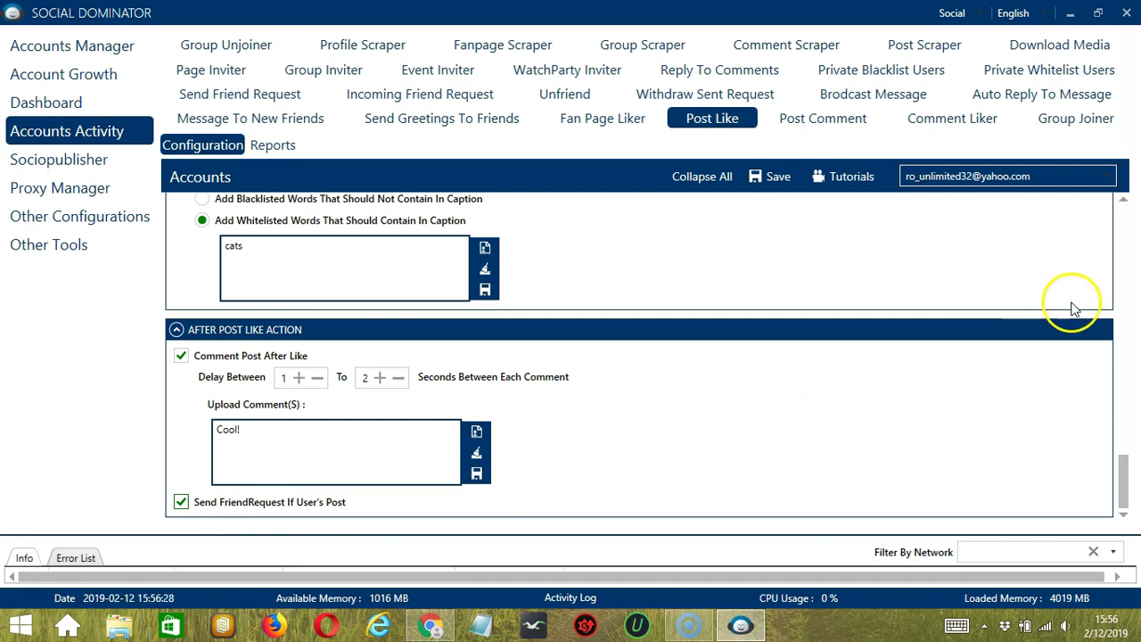
scroll(1125, 212, up, 15)
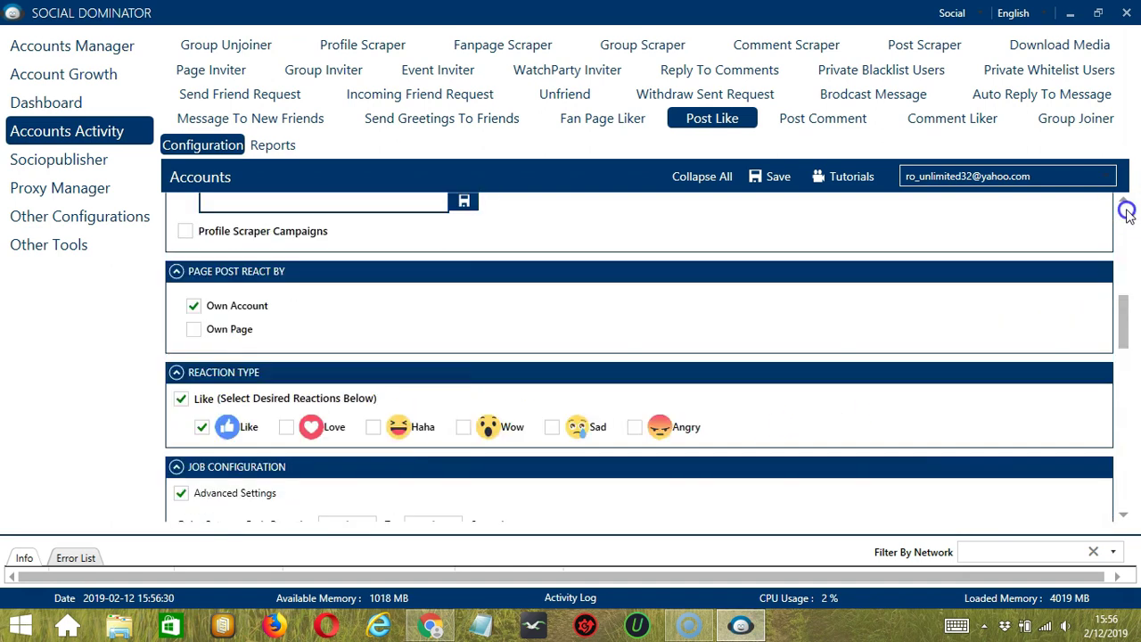
- Save the Post Like configuration, dismiss the confirmation, and switch the job status to Active
click(775, 177)
click(805, 356)
click(241, 210)
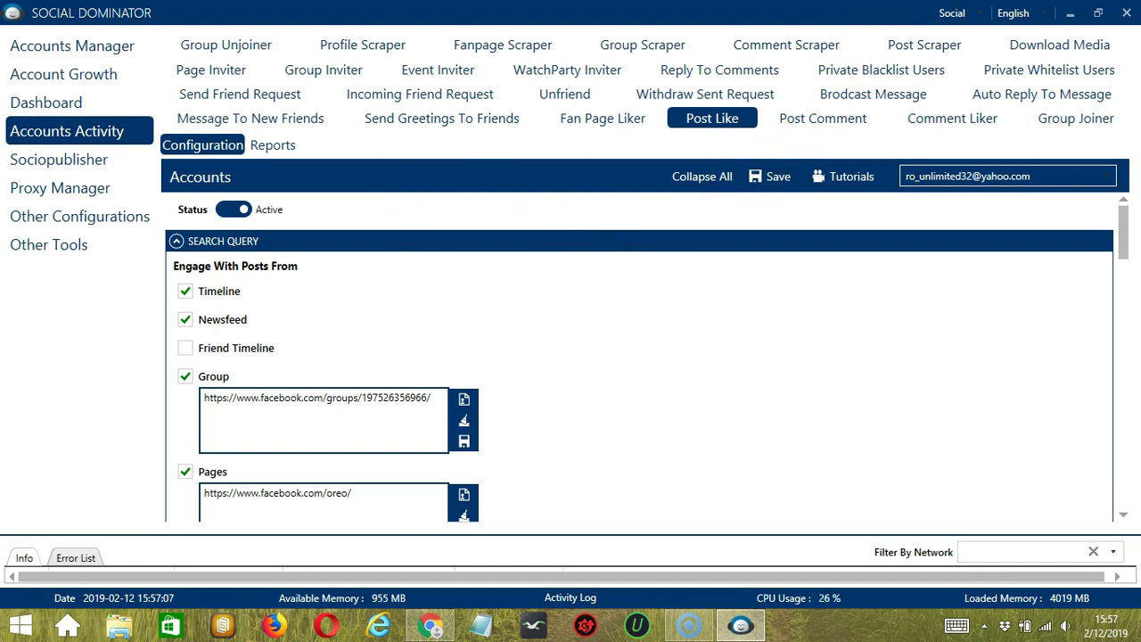
- Switch to Facebook Dominator and open a new Post Like campaign under Engage
click(979, 12)
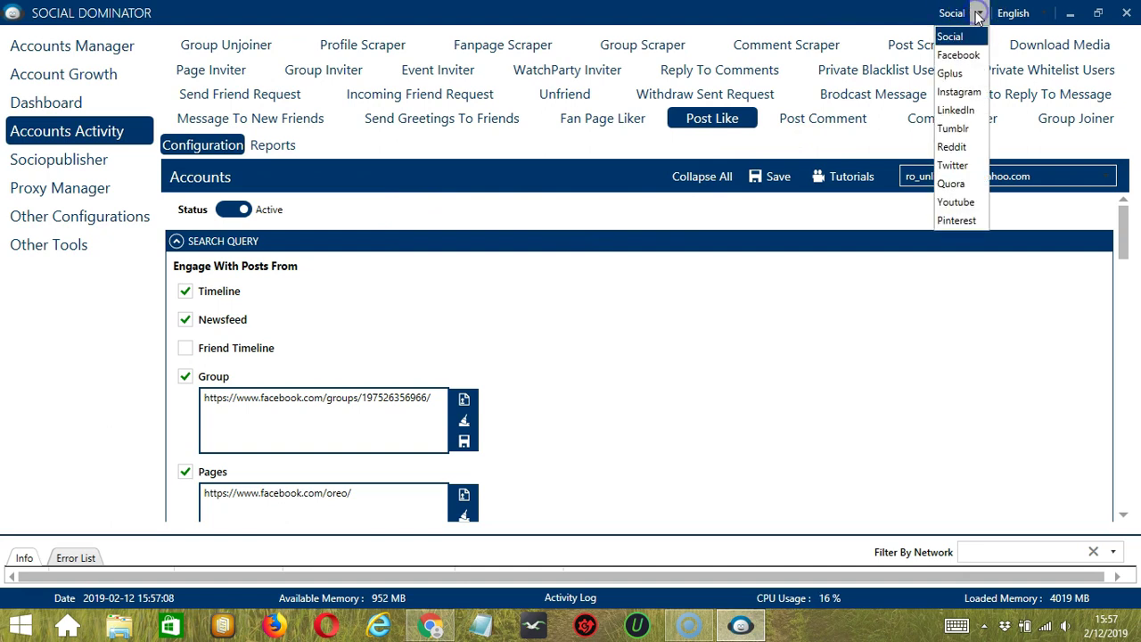
click(956, 56)
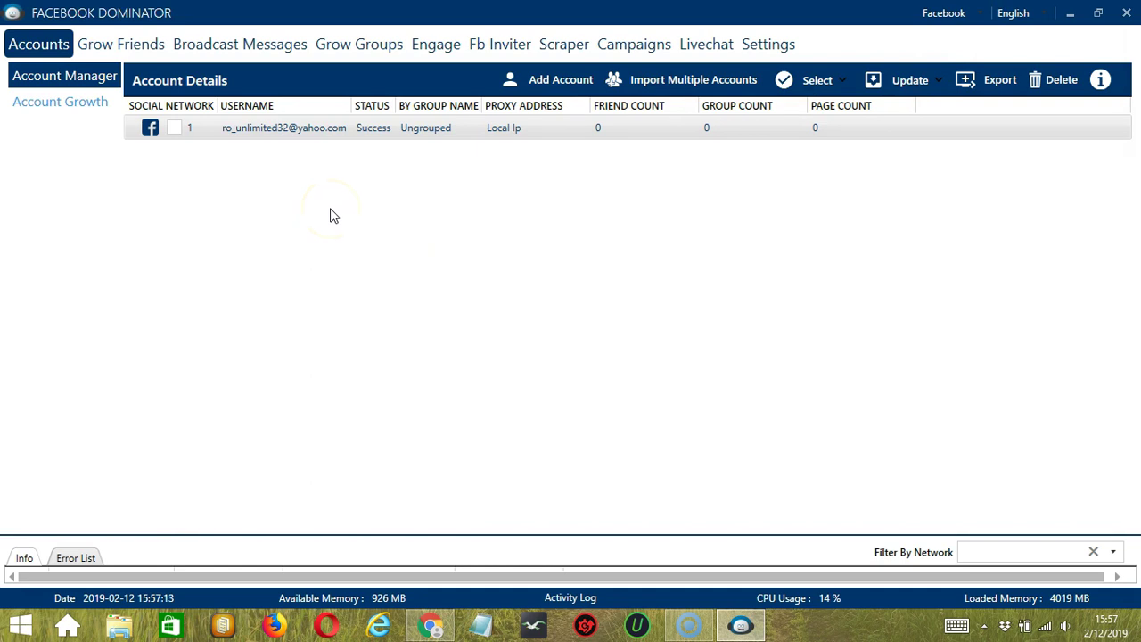
click(436, 46)
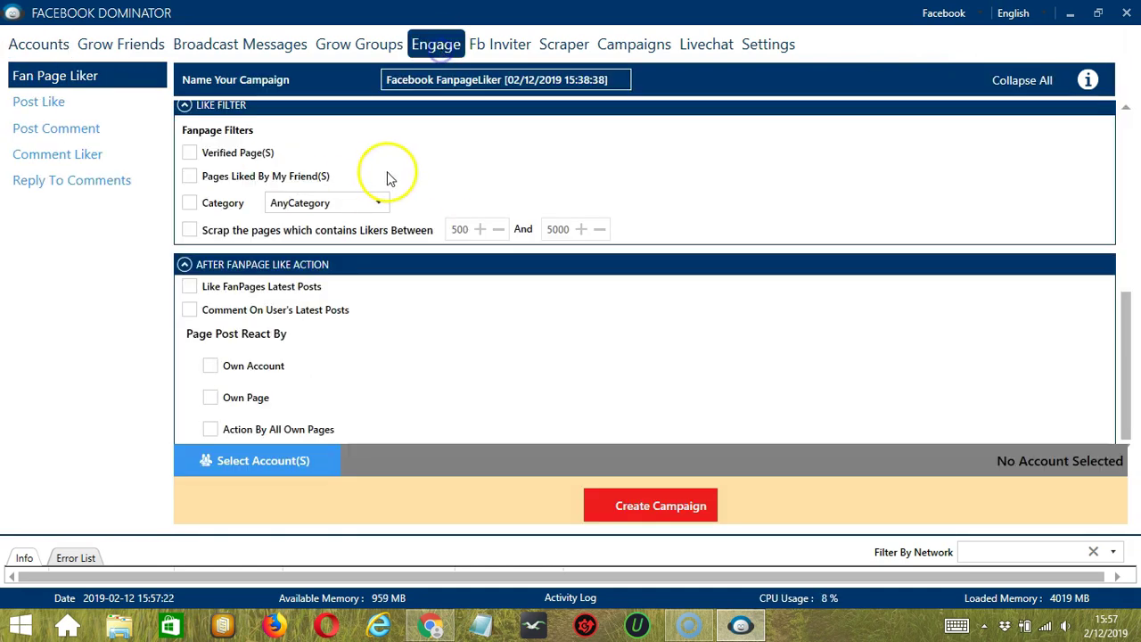
click(64, 102)
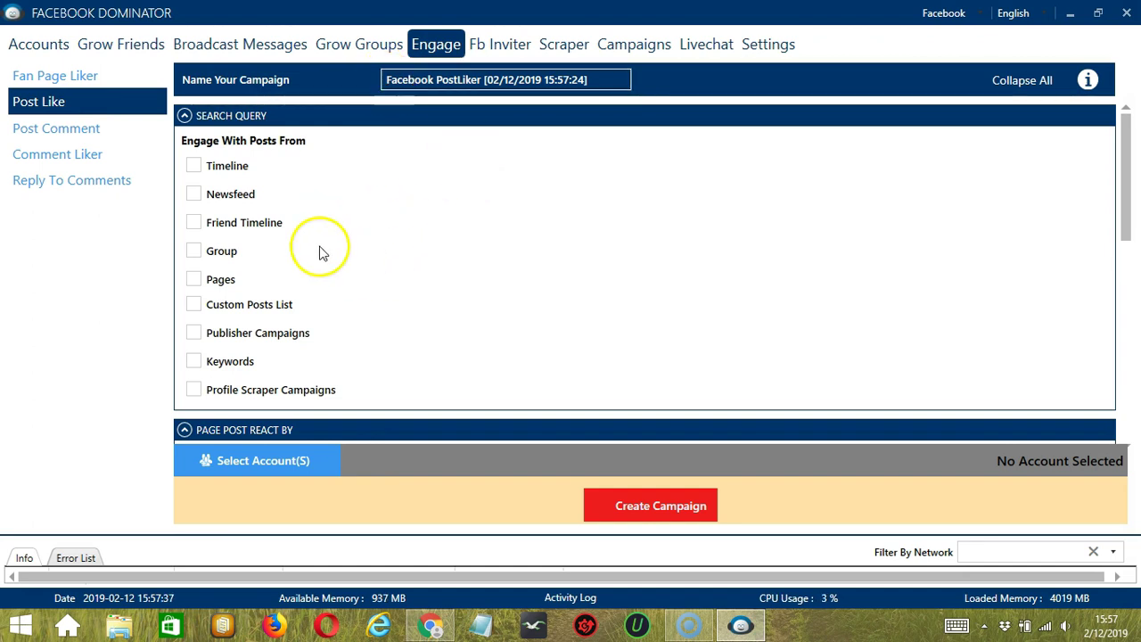
- Target posts by the keyword 'cats' and also include Newsfeed posts
click(252, 362)
text(cats)
click(471, 424)
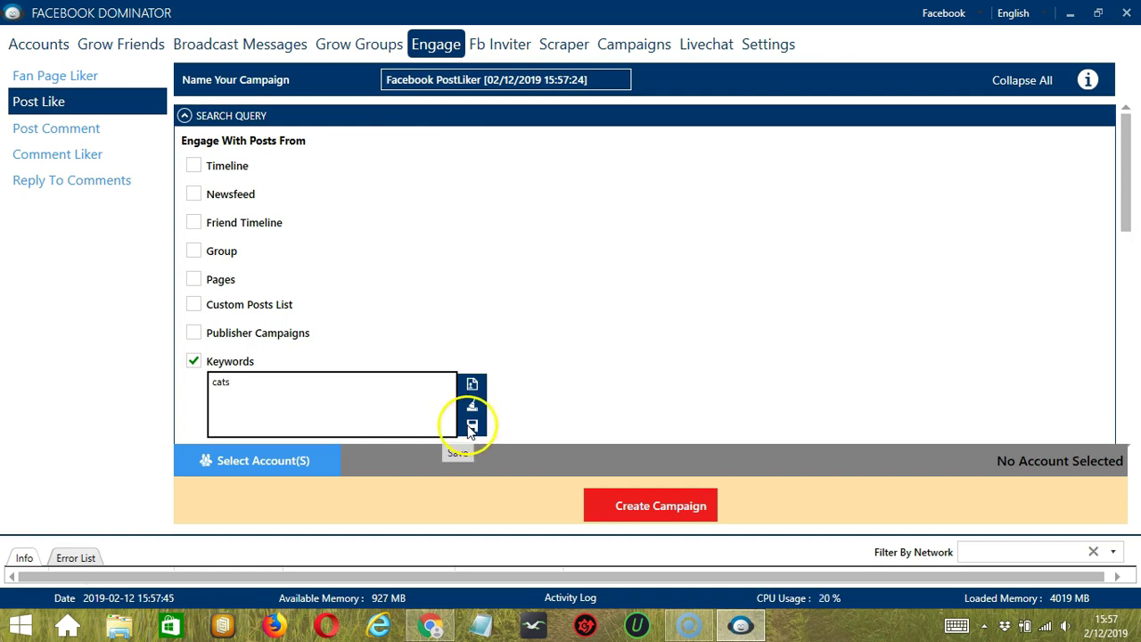
click(237, 197)
- Add the Love reaction, ignore posts without media, and send friend requests to post authors
scroll(573, 211, down, 5)
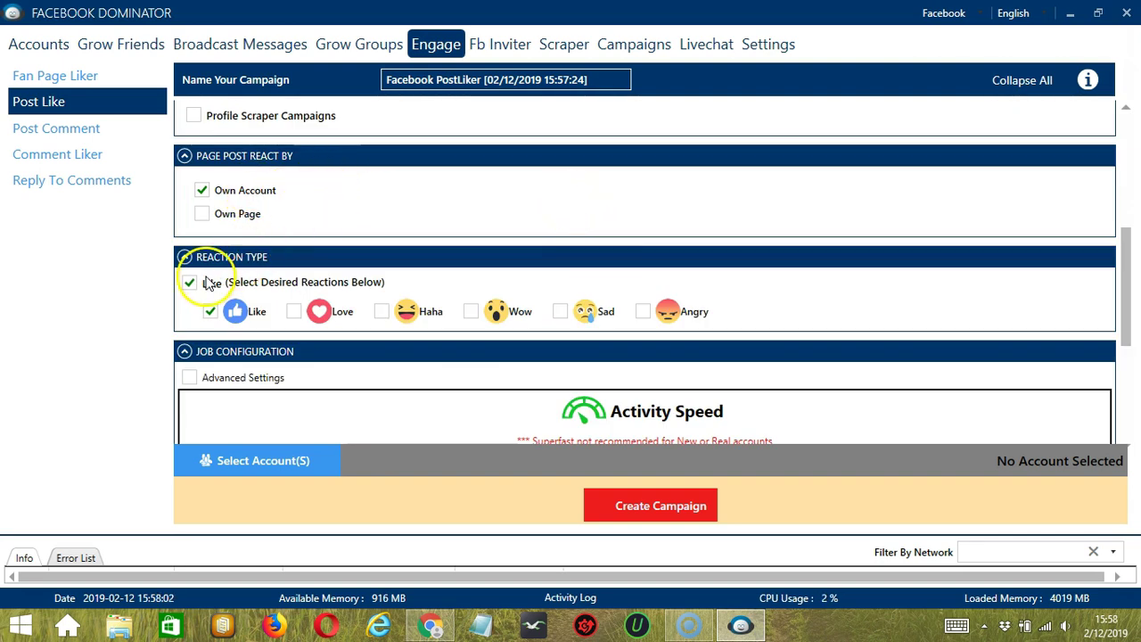
click(295, 312)
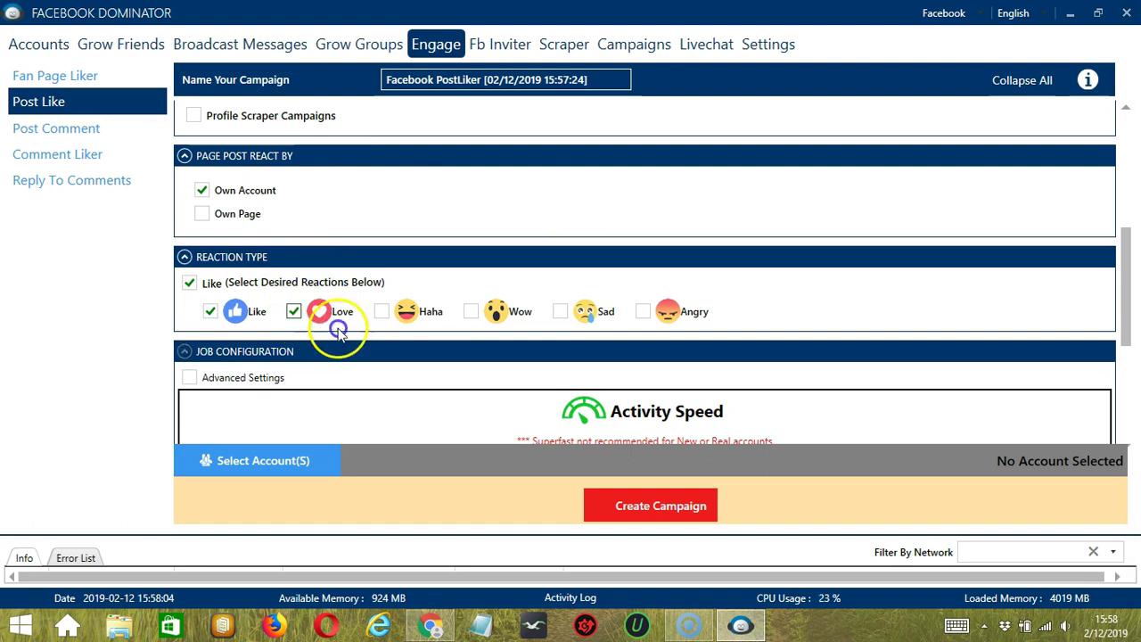
scroll(333, 326, down, 5)
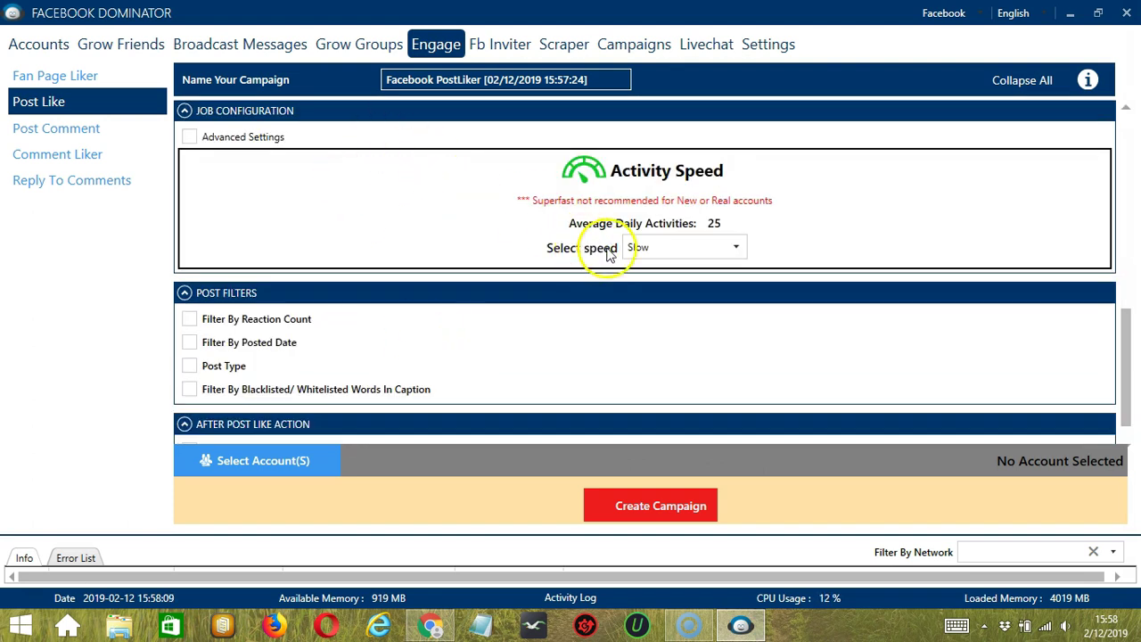
click(229, 366)
click(303, 393)
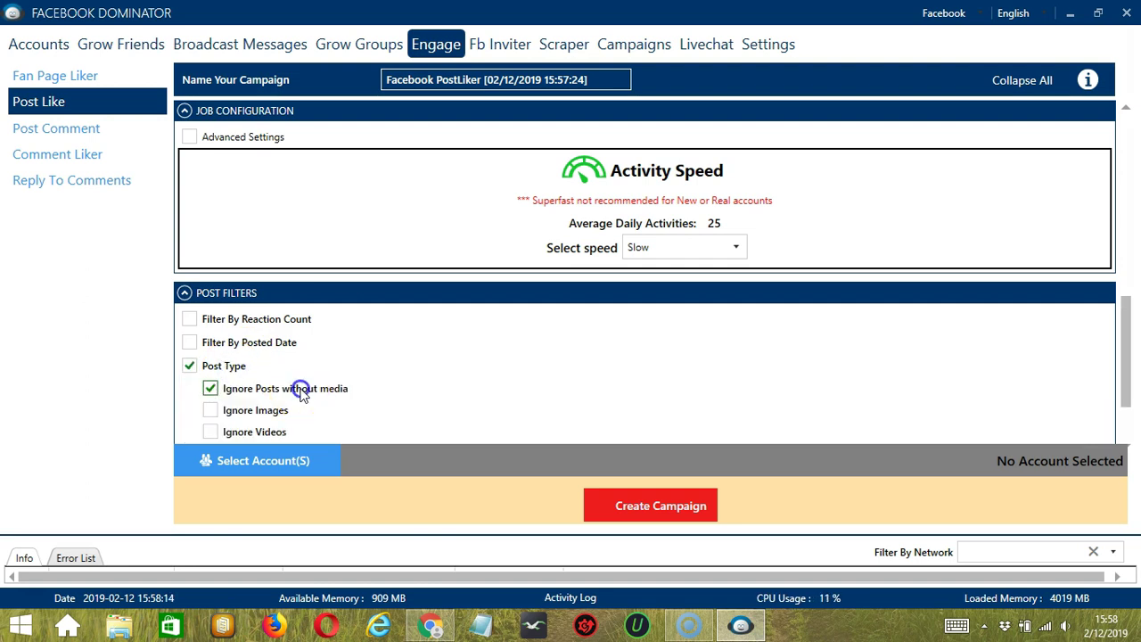
scroll(477, 388, down, 2)
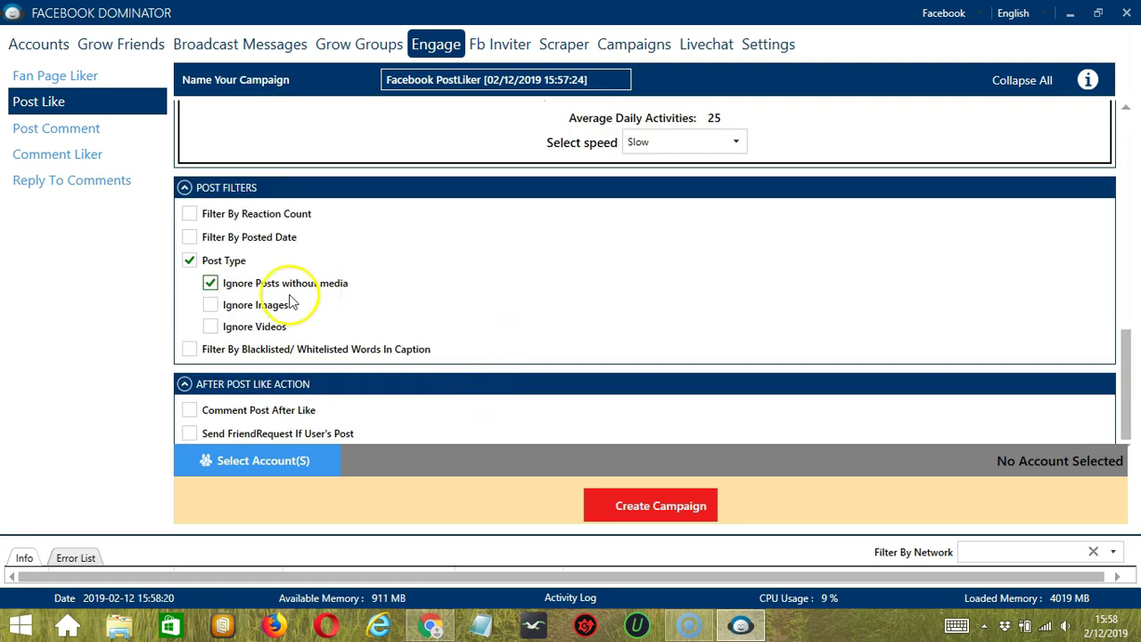
click(257, 437)
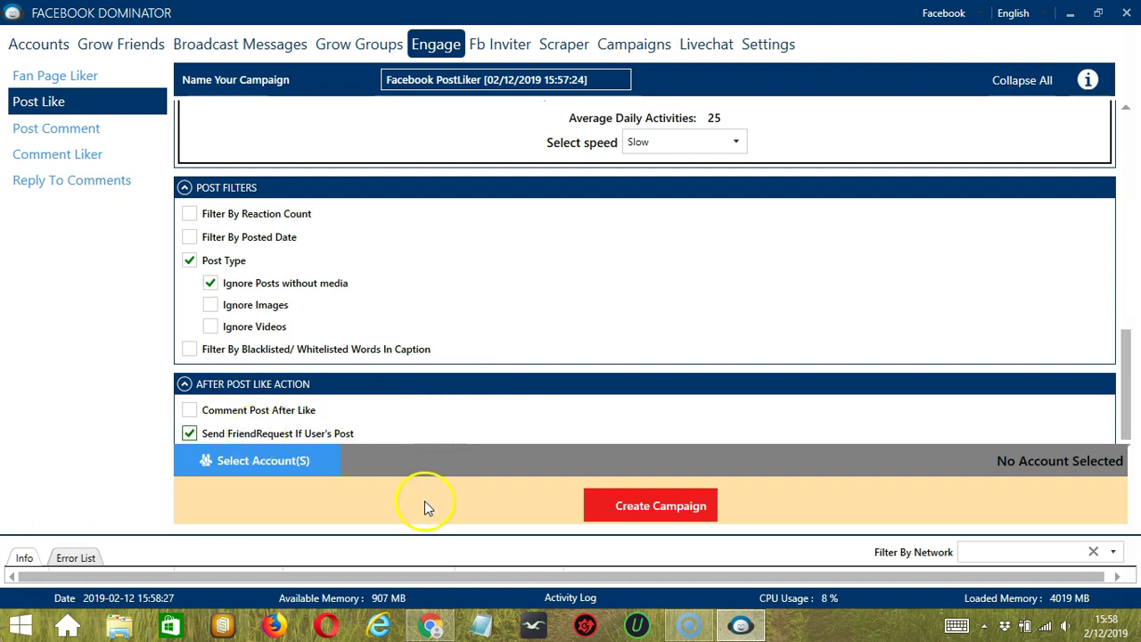
- Select the single available account to run the Facebook PostLiker campaign
click(329, 459)
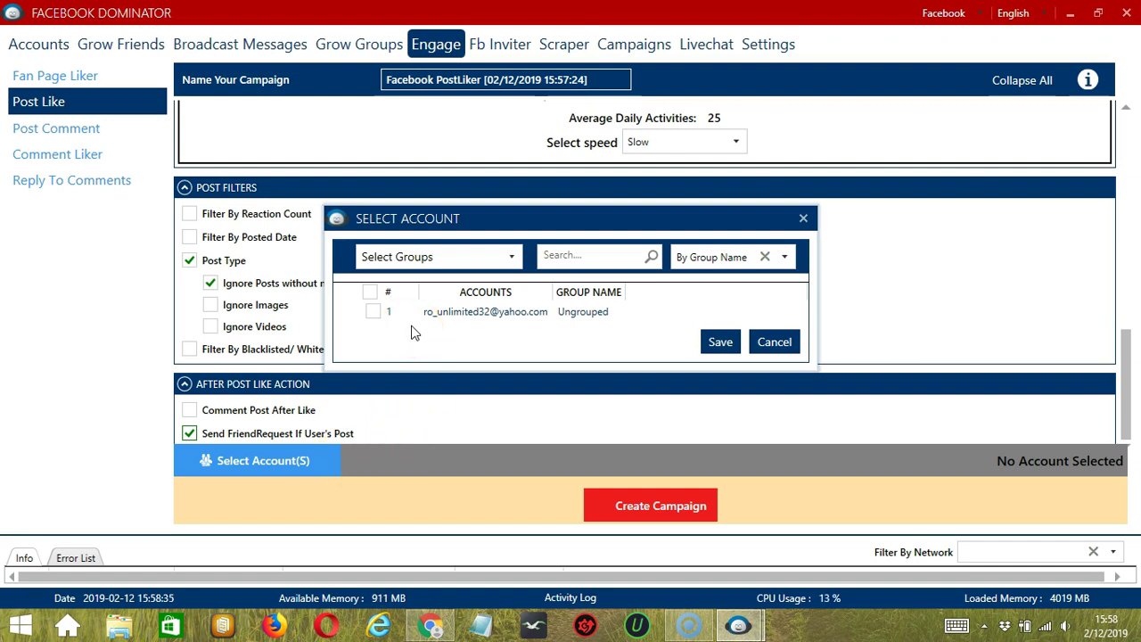
click(373, 310)
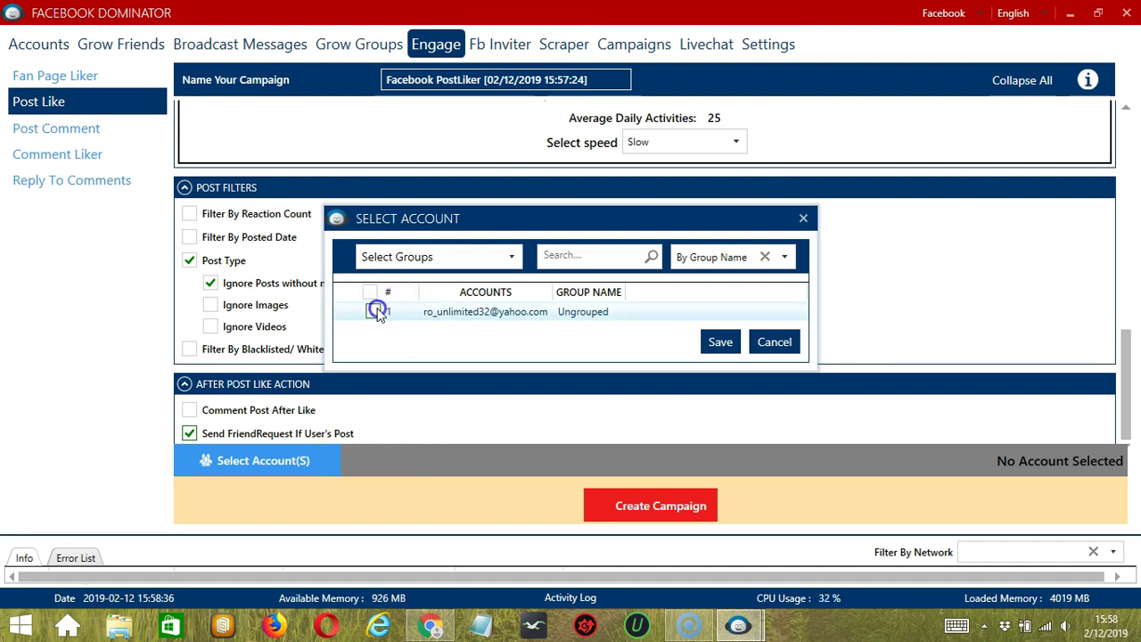
click(715, 345)
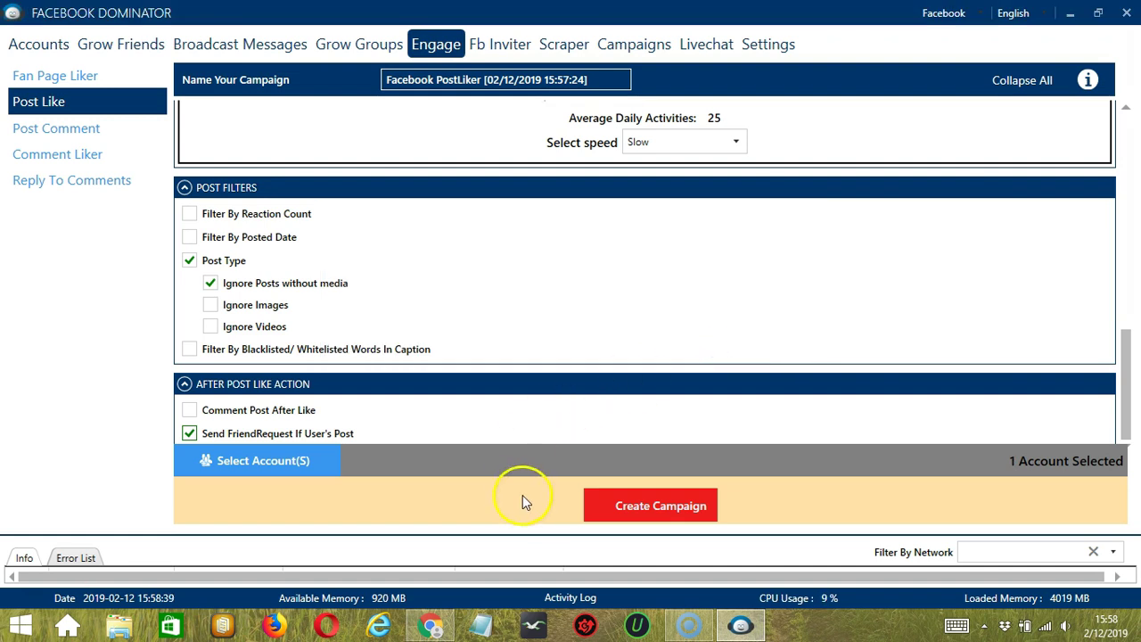
- Create the campaign, overriding the account's previous settings in the Warning dialog
click(605, 513)
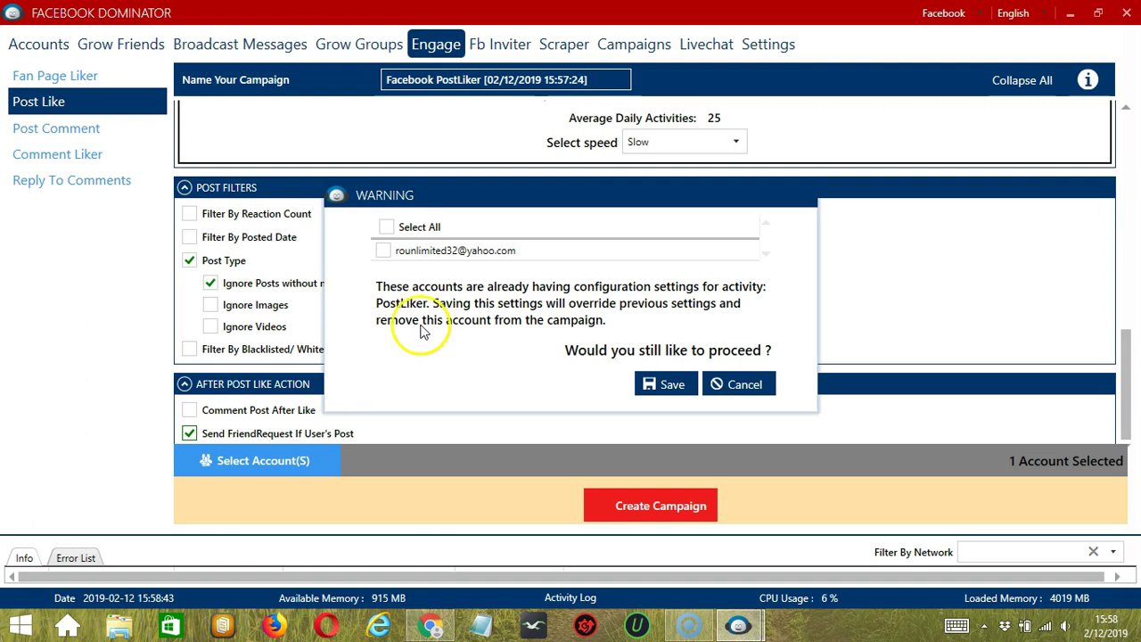
click(383, 251)
click(673, 384)
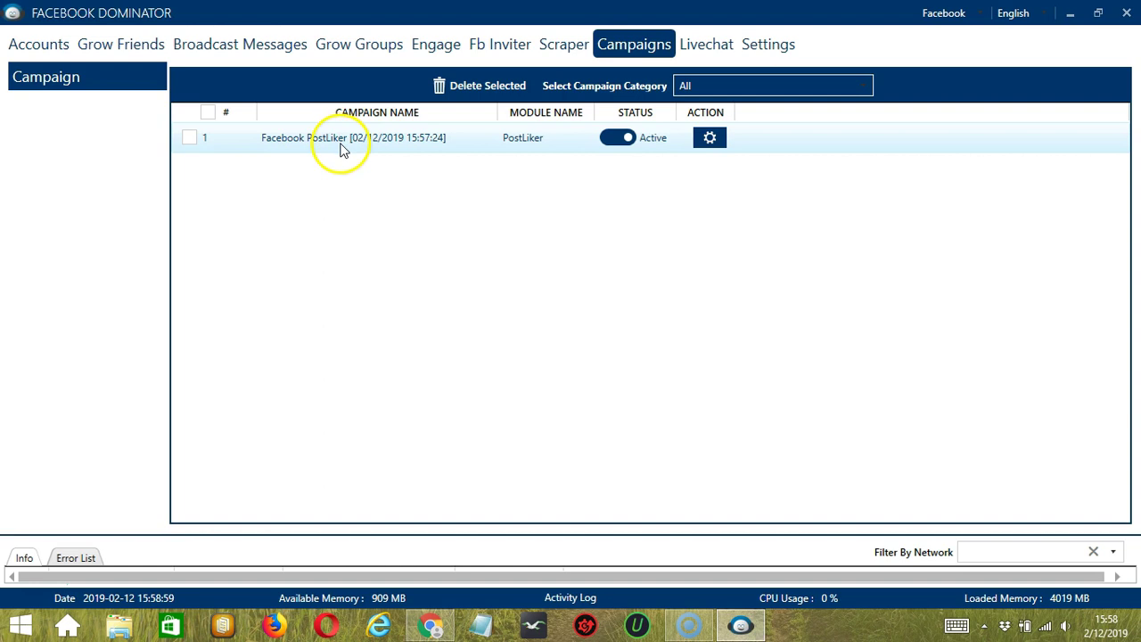
- Switch the Facebook PostLiker campaign's status to Paused, leaving its Action menu unchanged
click(620, 138)
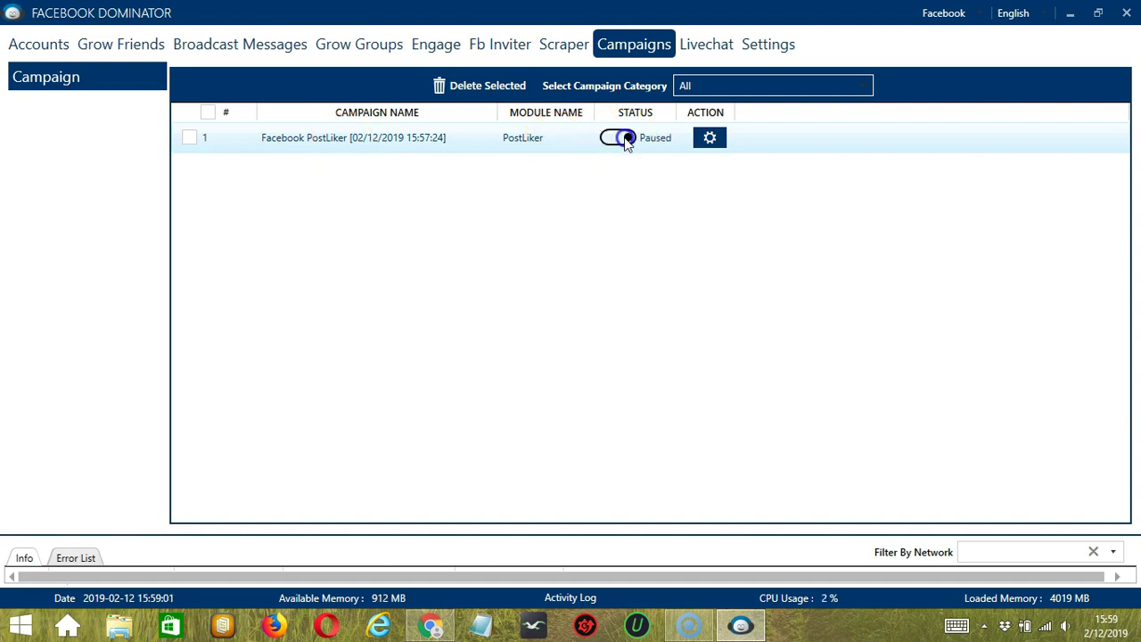
click(713, 139)
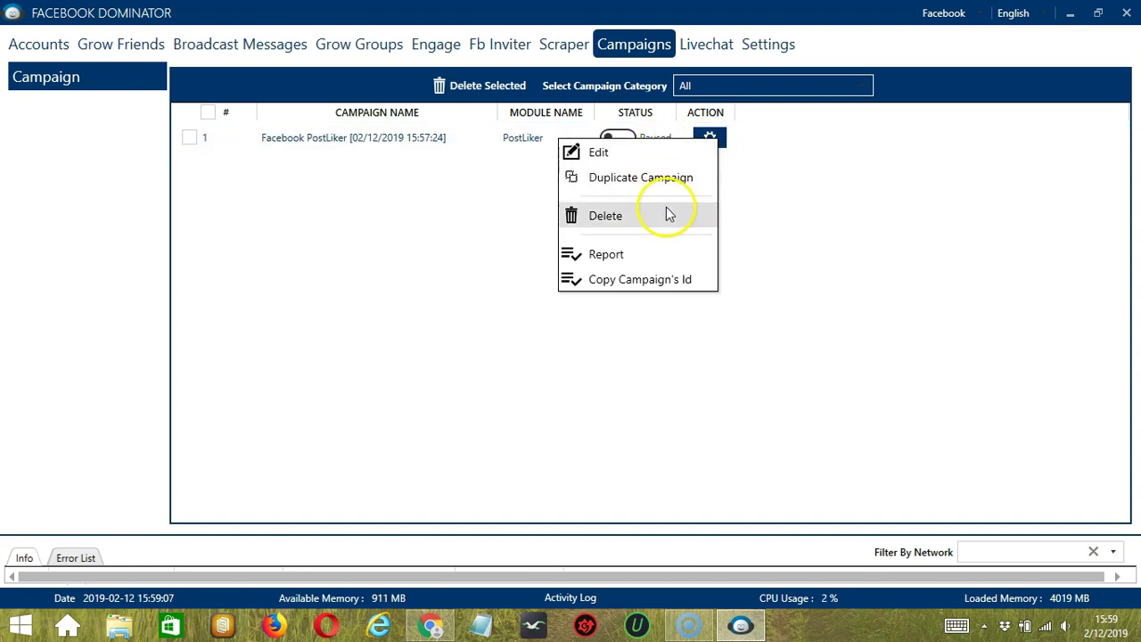
click(786, 211)
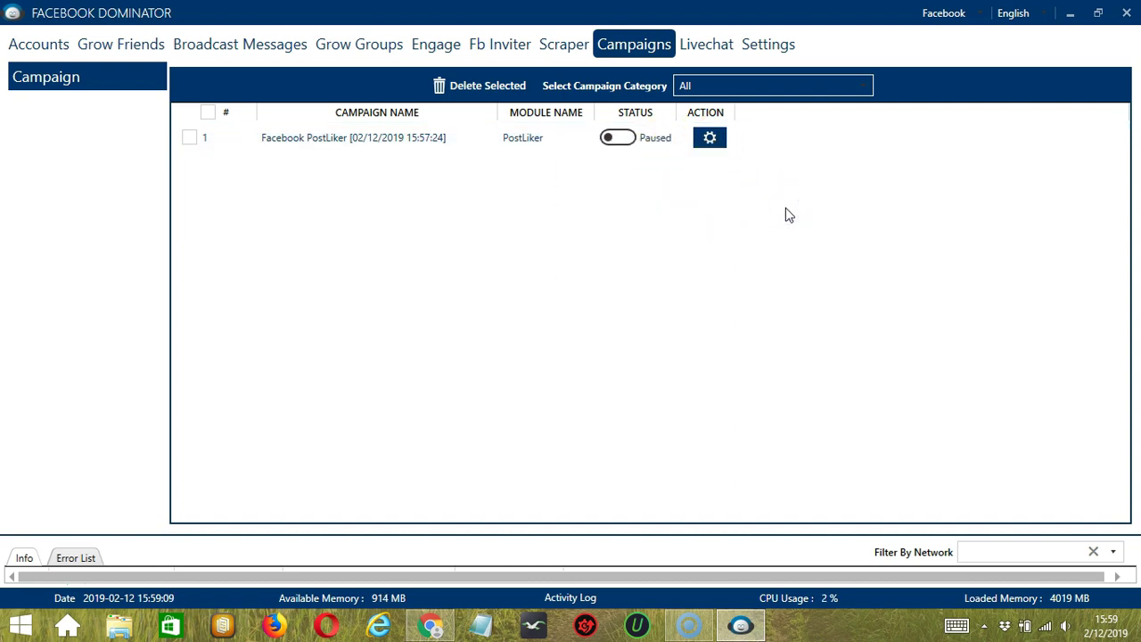